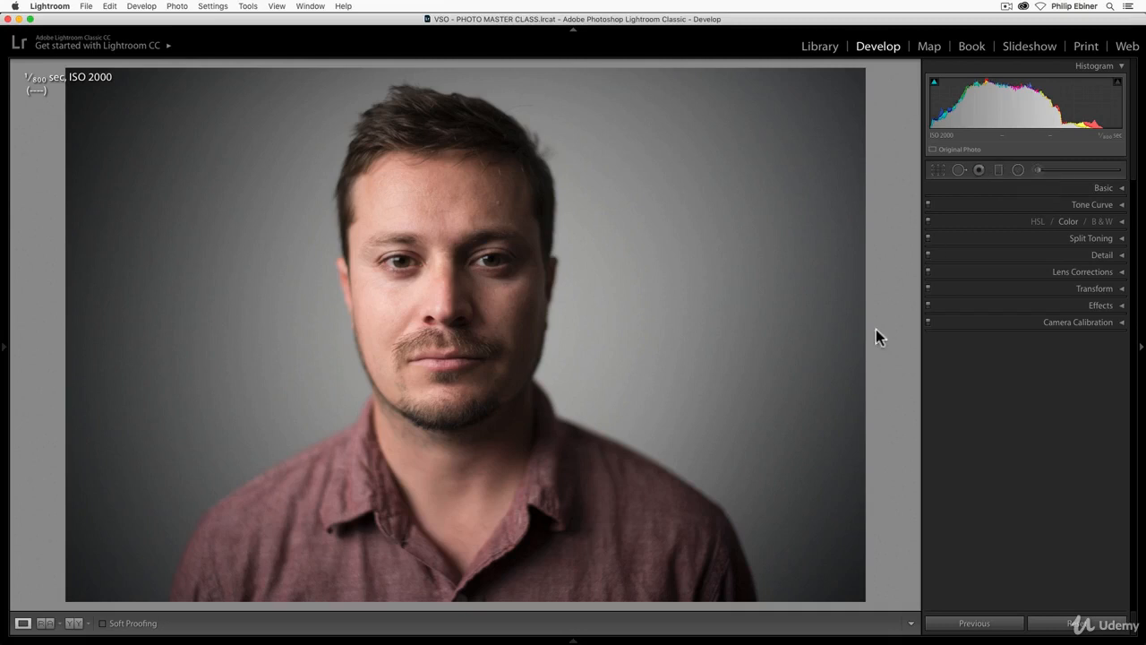
Open Practice Photo Lightroom Classic CC 5.arw, the metal-clad building, for editing with the Graduated Filter tool.
mouse_move(574, 636)
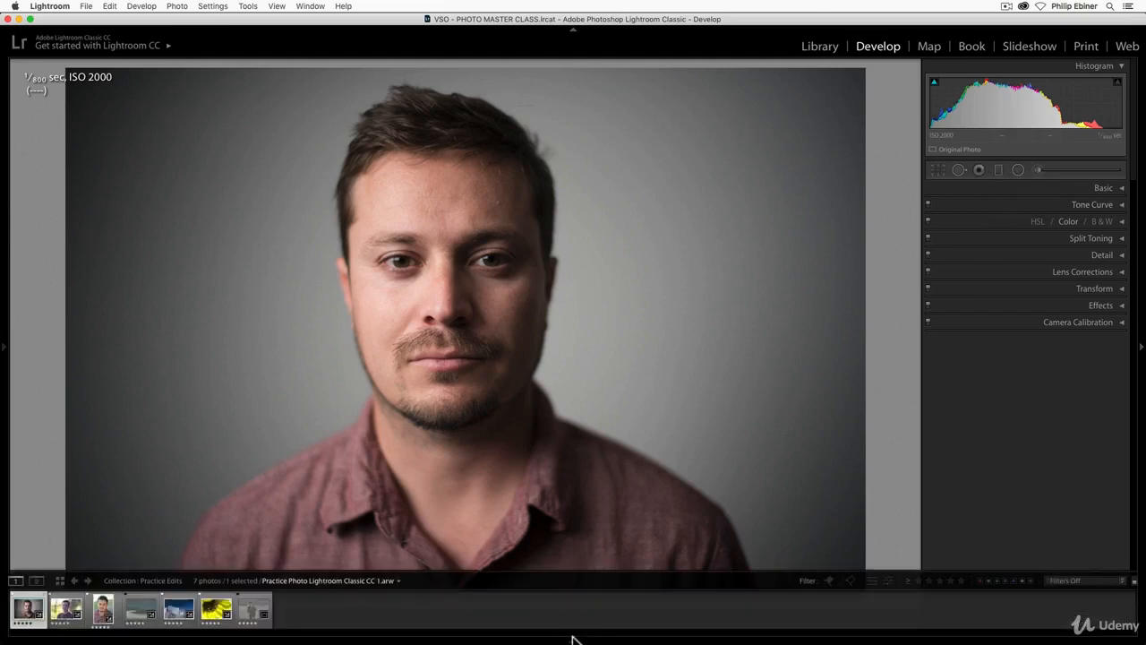
click(178, 611)
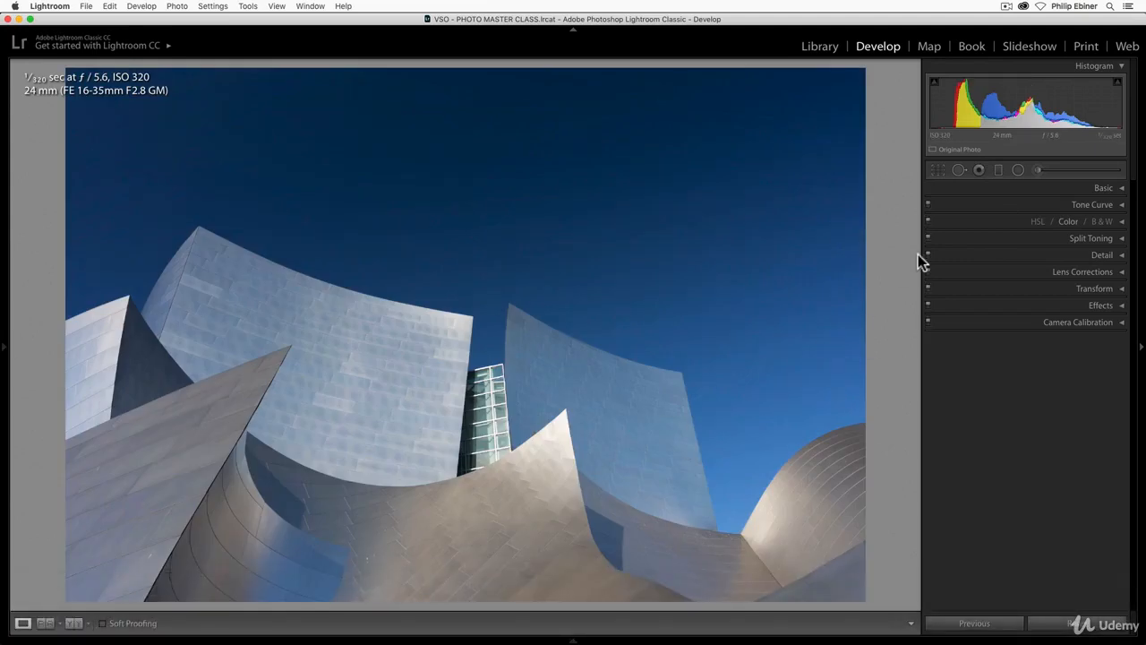
click(978, 172)
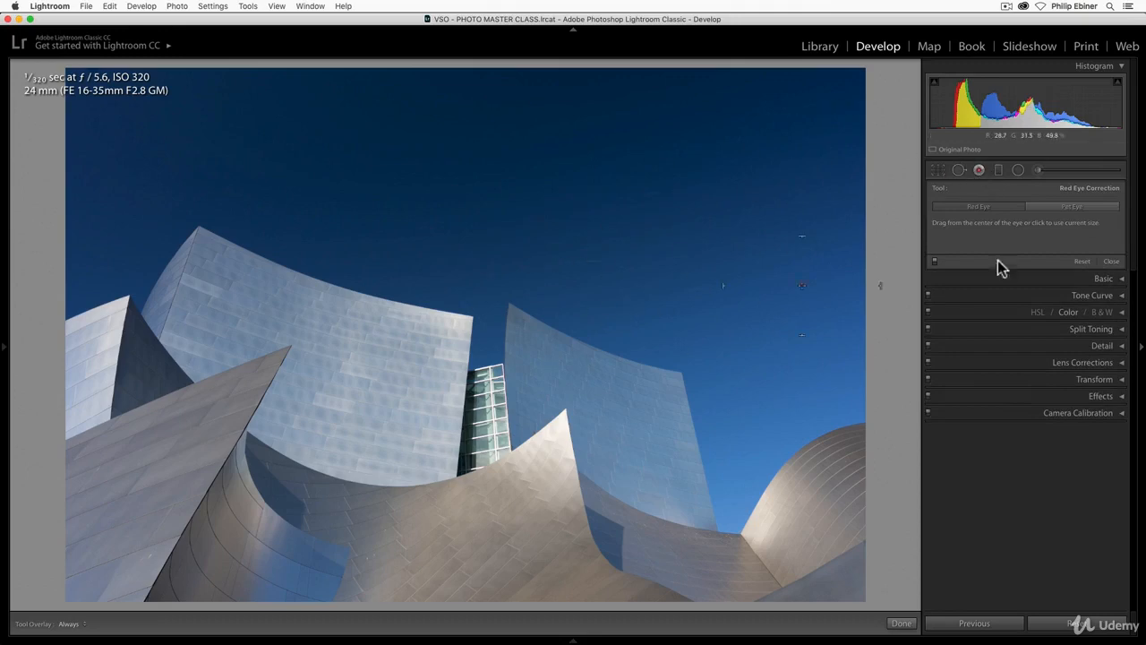
click(999, 170)
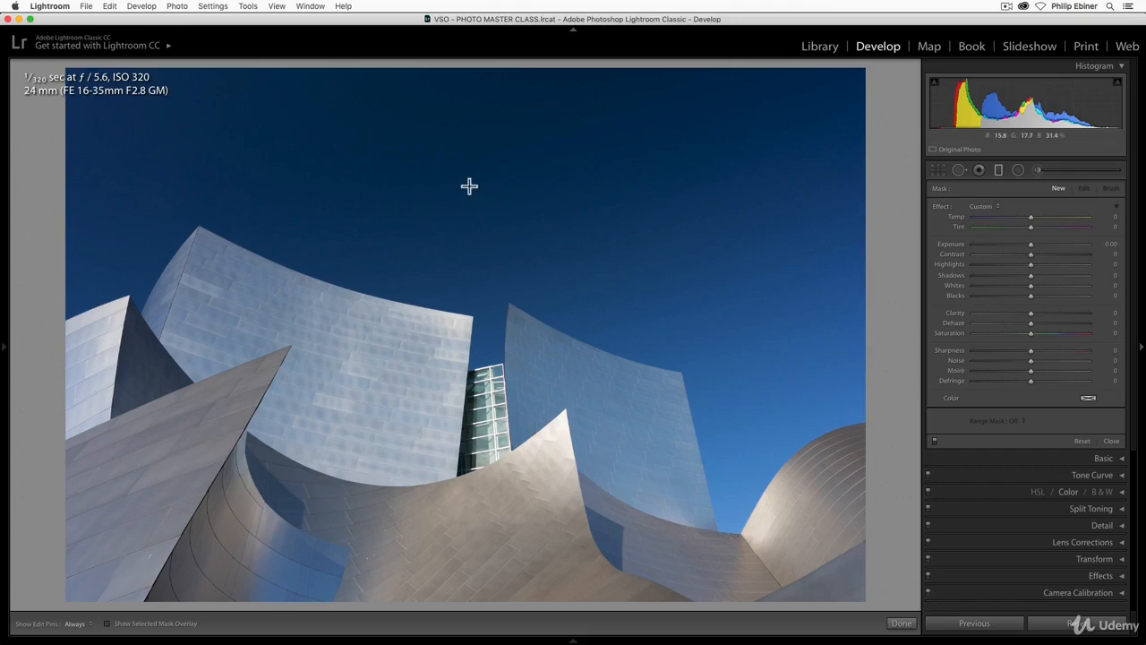
Draw a graduated filter downward from the sky into the building, show its mask overlay, and delete the filter.
drag(468, 185, 471, 417)
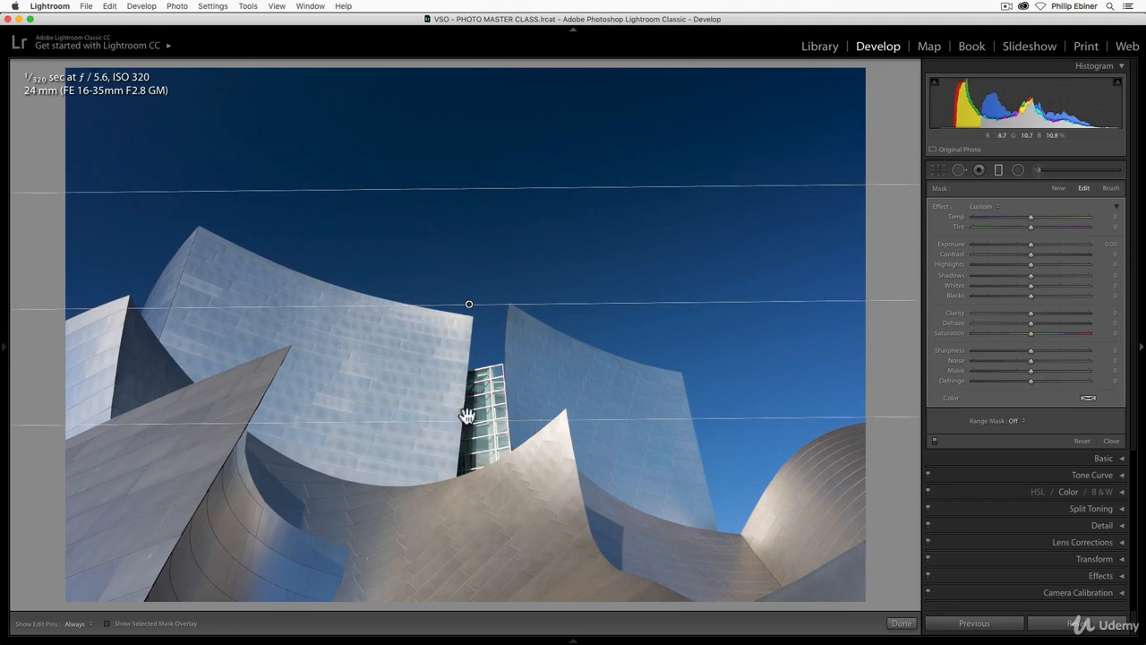
click(108, 624)
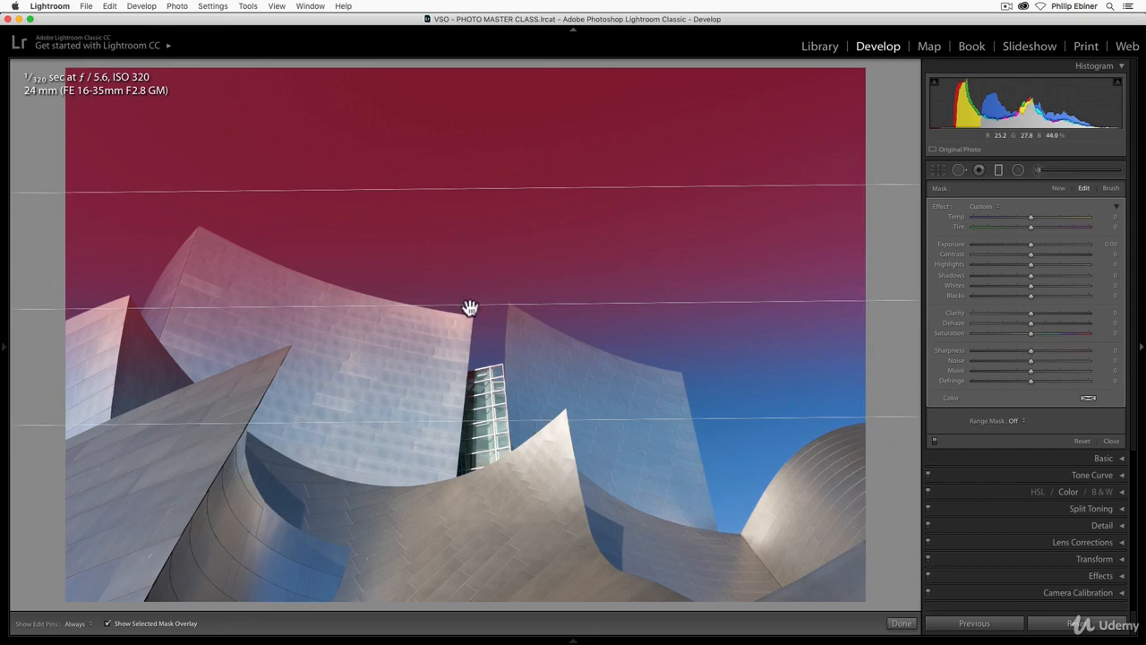
key(BackSpace)
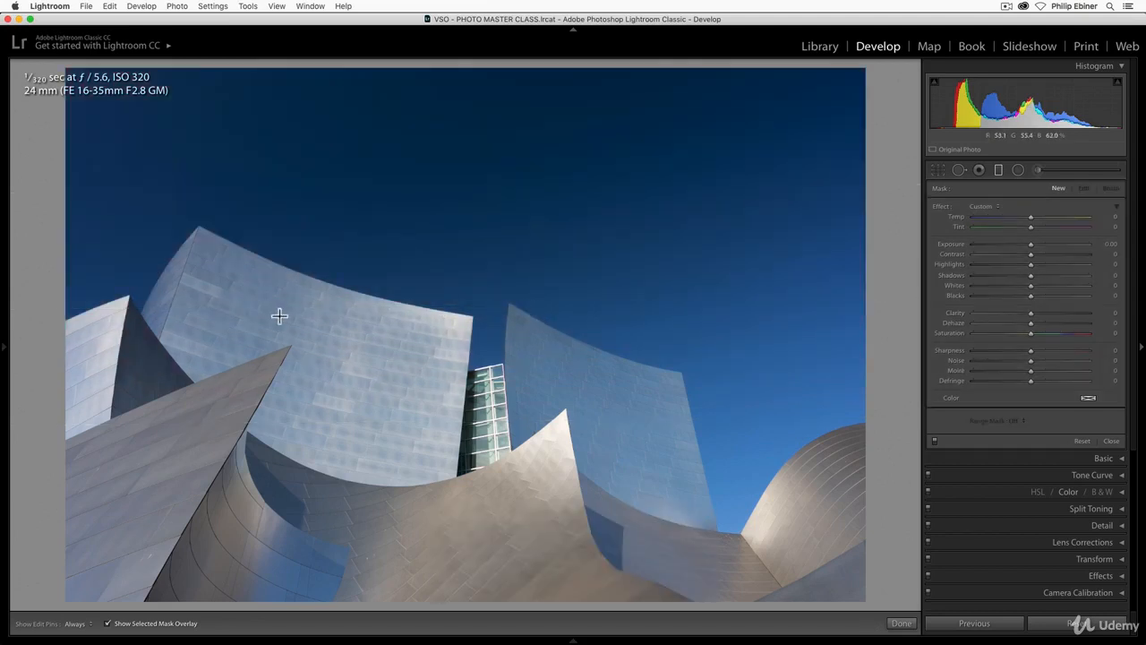
Try sideways graduated filters across the middle of the photo, one left to right and one right to left, deleting each.
drag(303, 302, 600, 318)
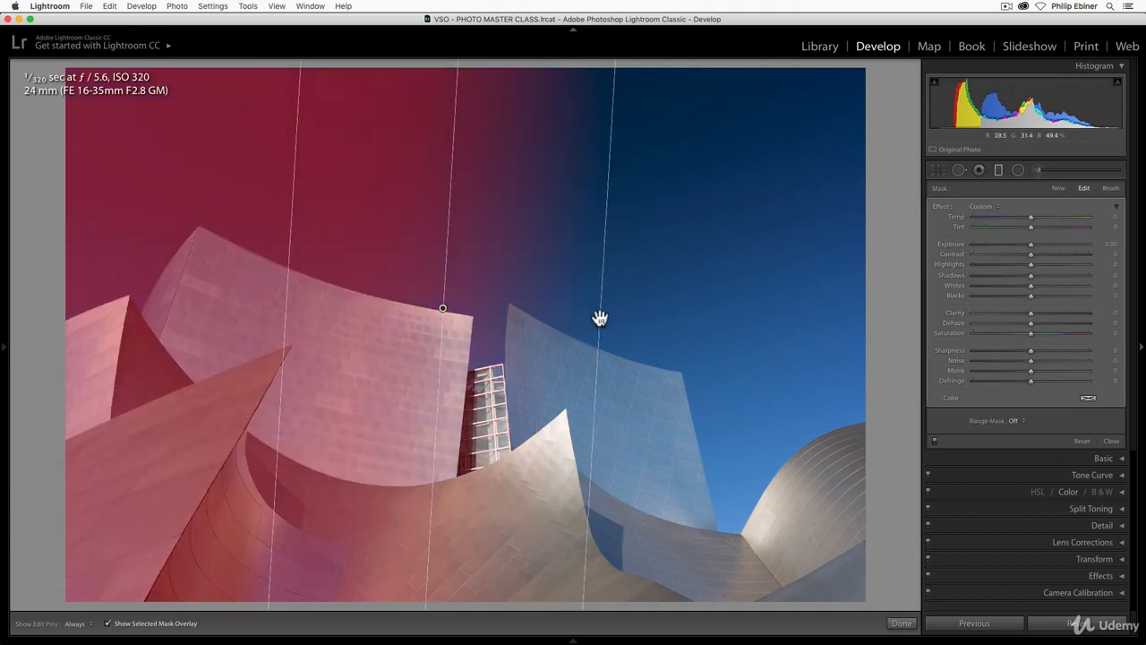
key(BackSpace)
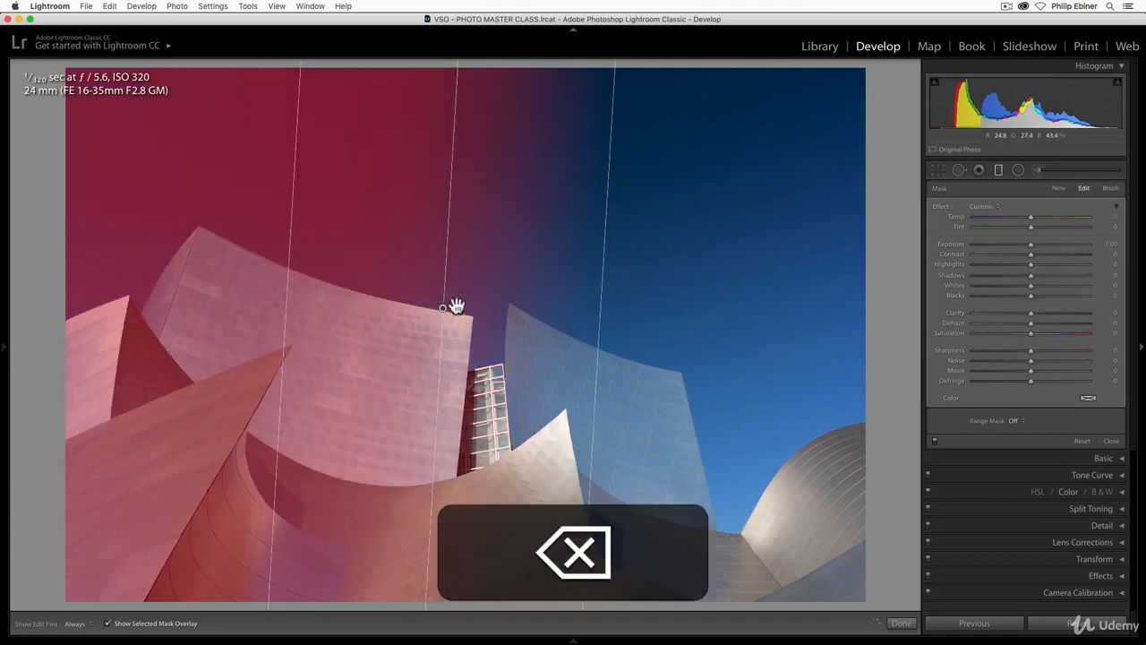
drag(655, 286, 333, 301)
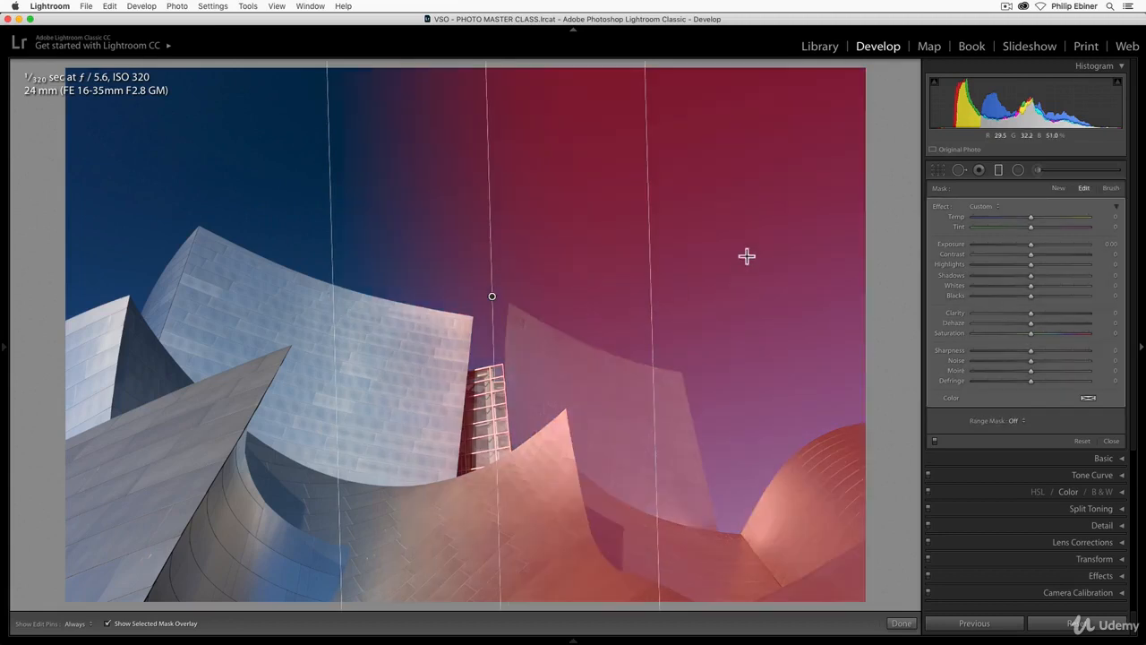
key(BackSpace)
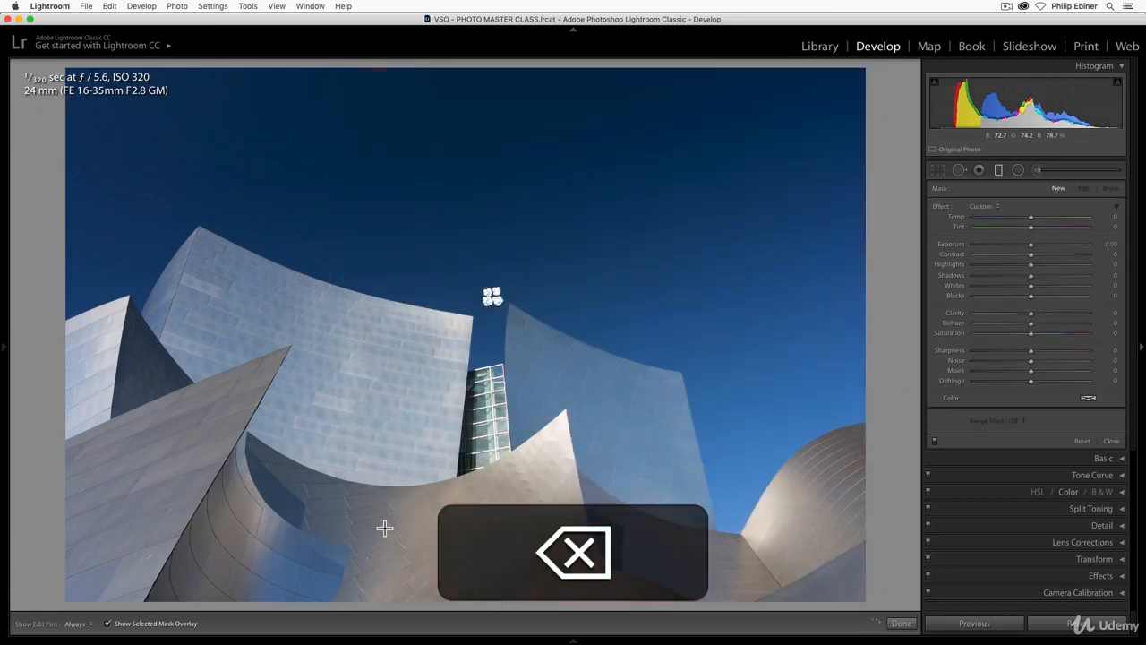
Draw a graduated filter from the upper sky down to the building tops and hide its mask overlay.
drag(486, 158, 484, 352)
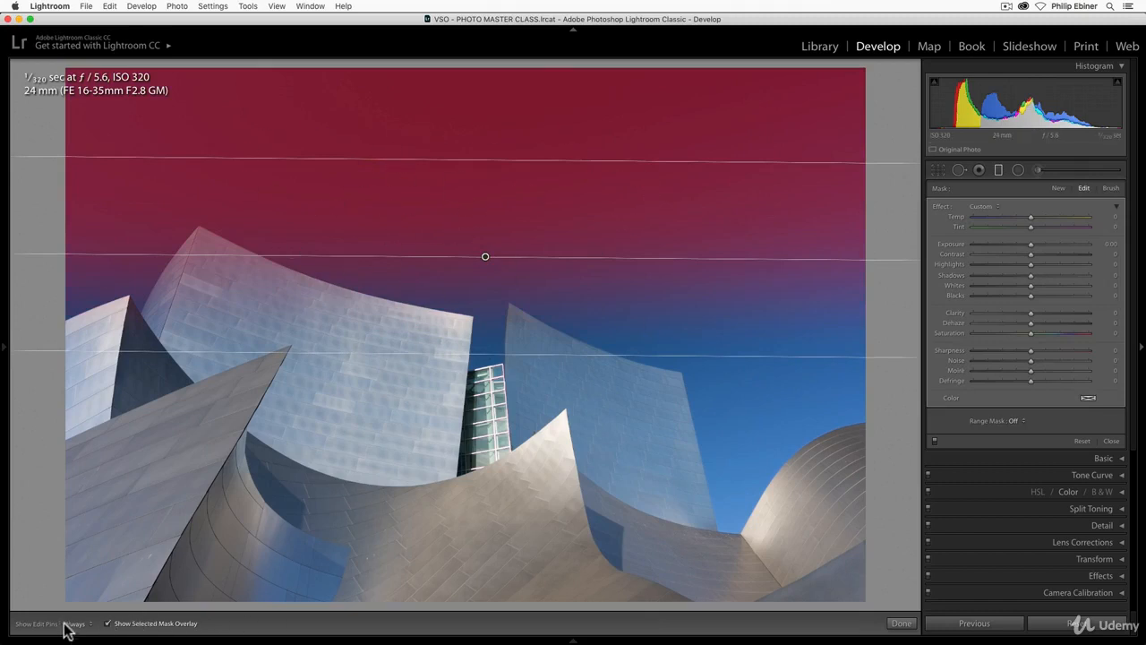
click(108, 624)
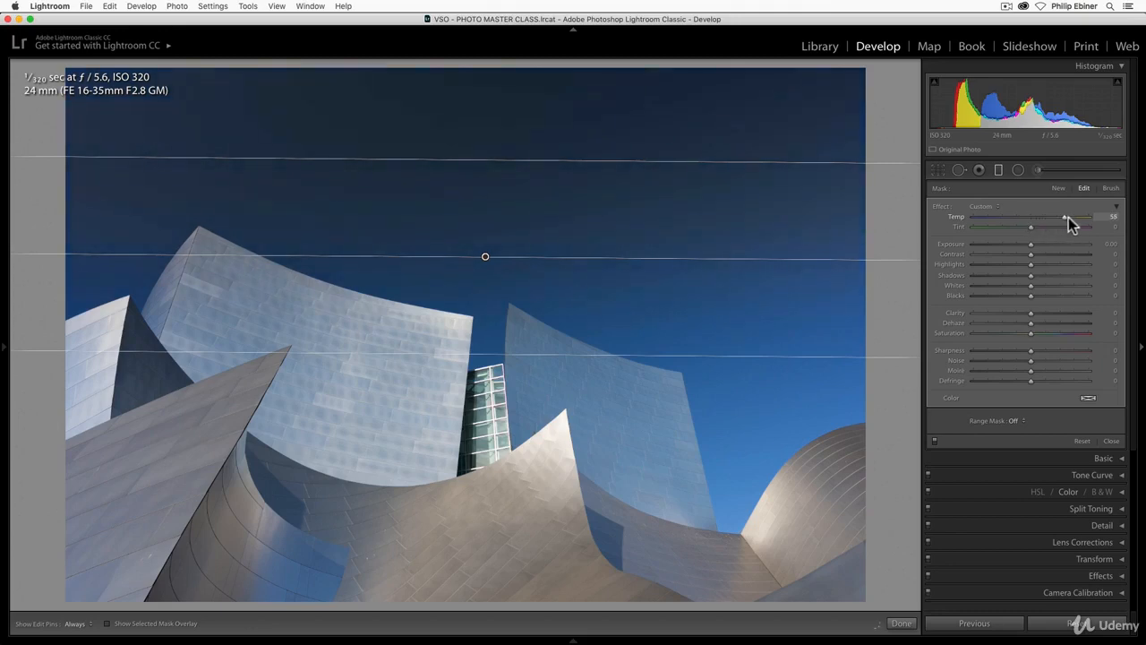
Set the sky filter's temperature to -31, try out its Exposure and Dehaze adjustments, and check the global Effects settings.
drag(1090, 218, 1020, 244)
double_click(1021, 243)
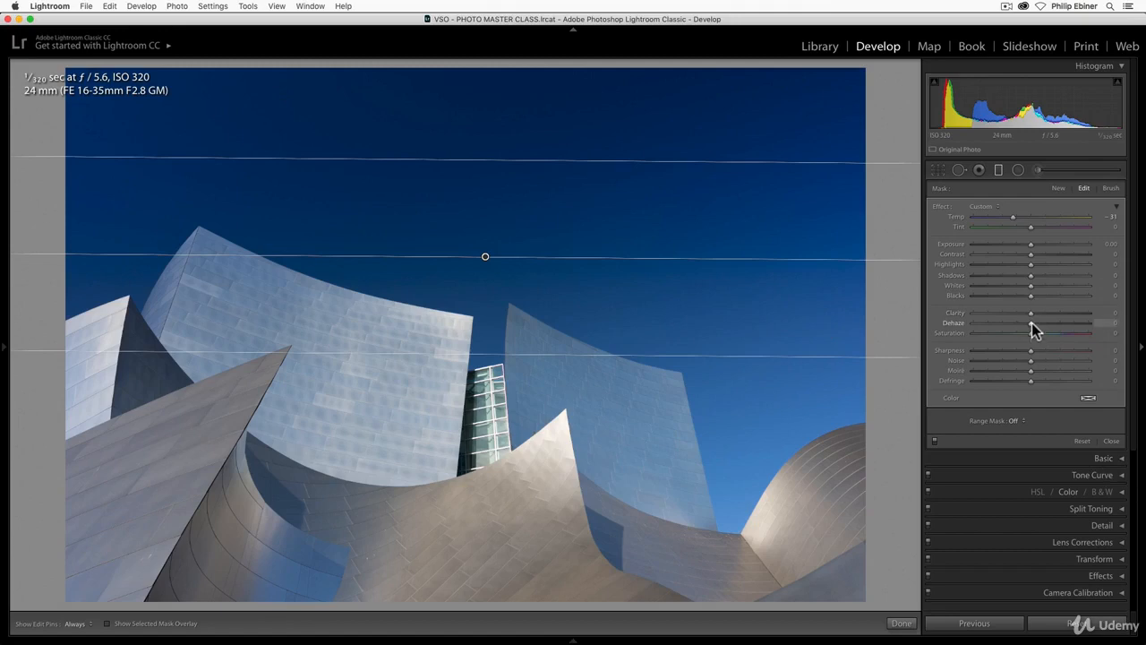
mouse_move(1054, 326)
mouse_down()
mouse_move(1067, 328)
mouse_move(1037, 327)
mouse_up()
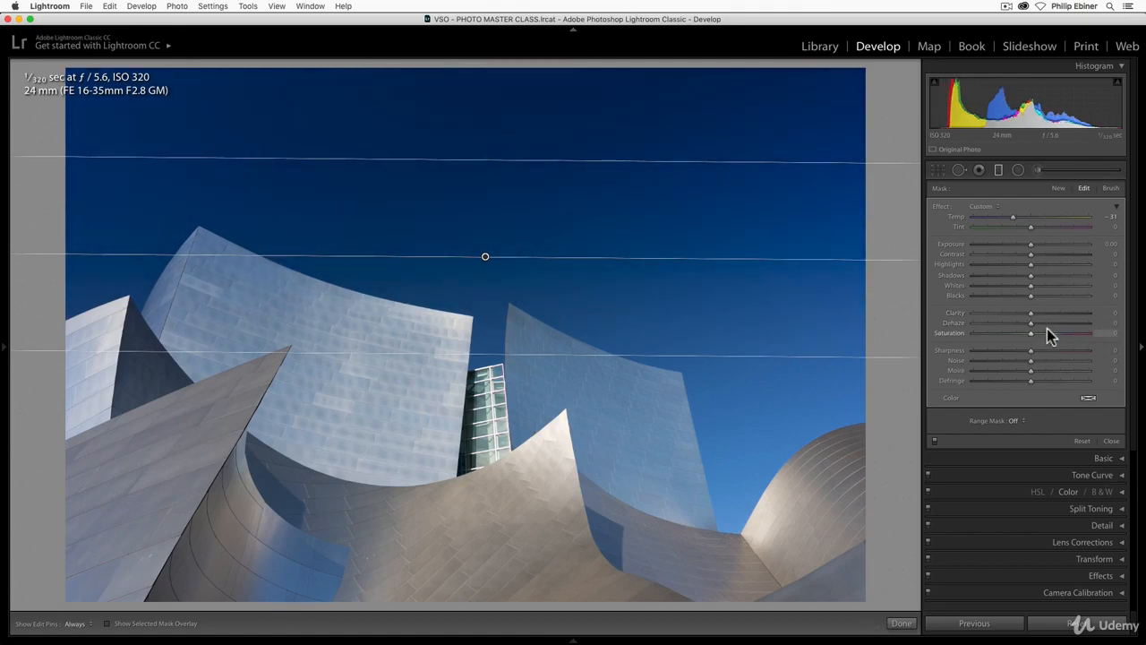
click(1122, 575)
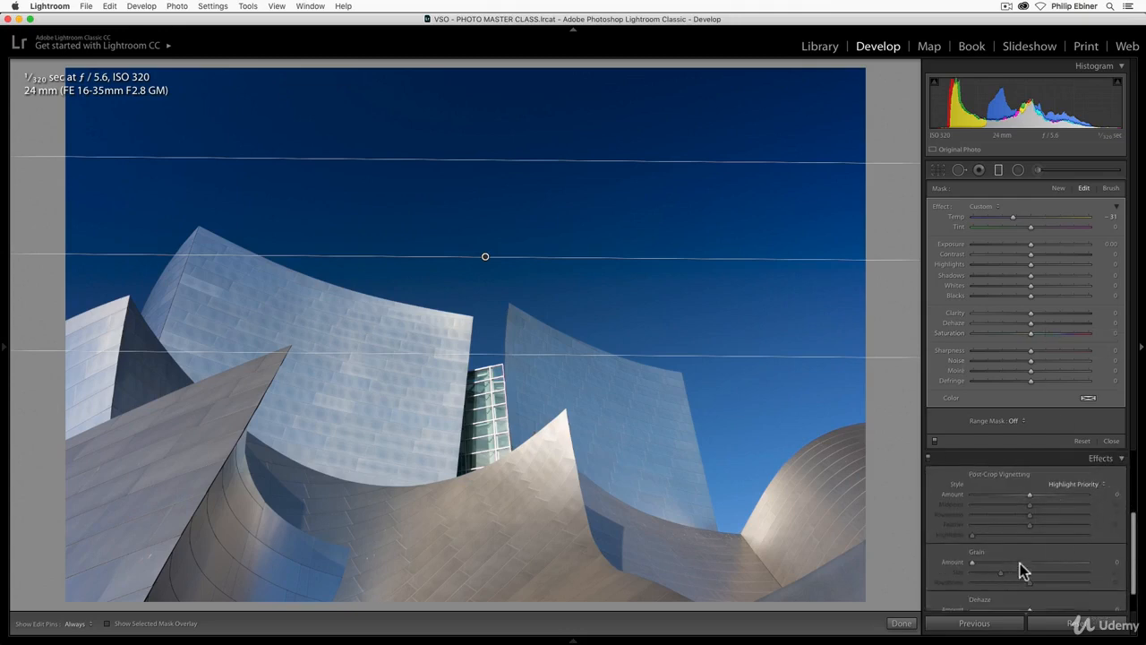
click(1122, 459)
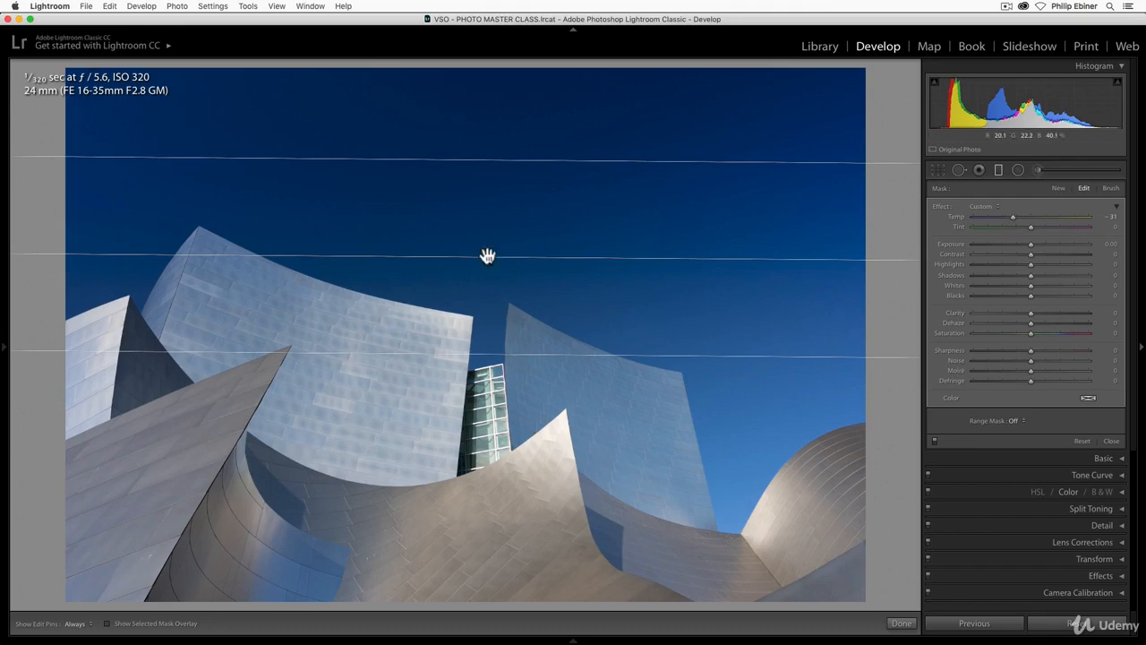
Set the sky filter's temperature to -70, tint to 70 and exposure to -2.44.
drag(1031, 226, 1069, 224)
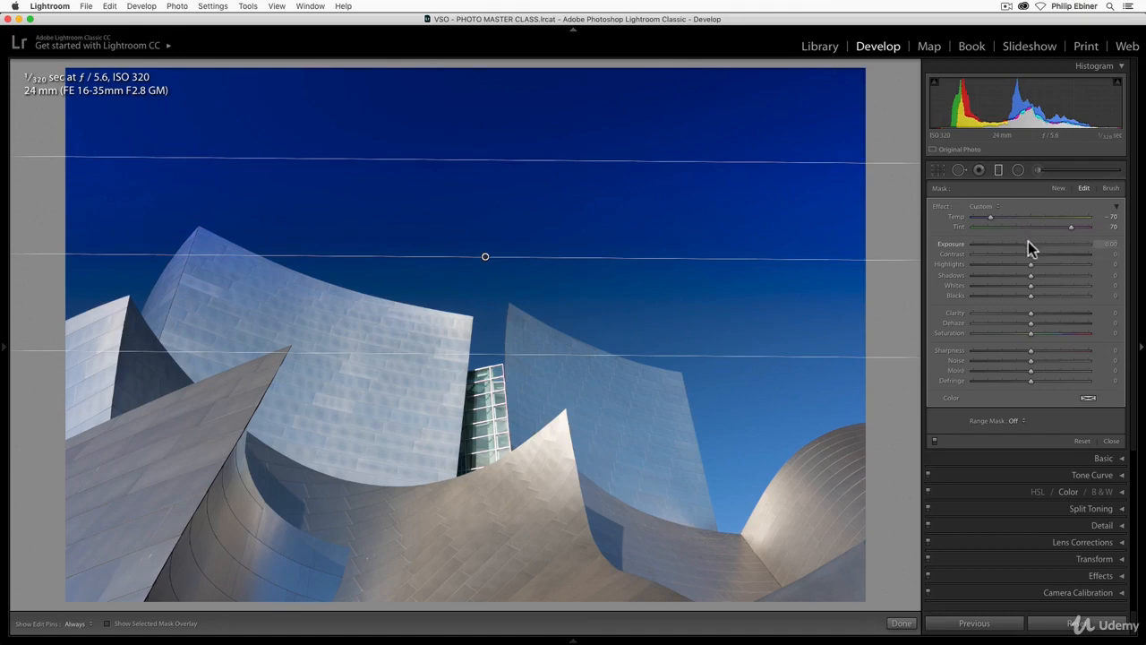
drag(1029, 246, 998, 247)
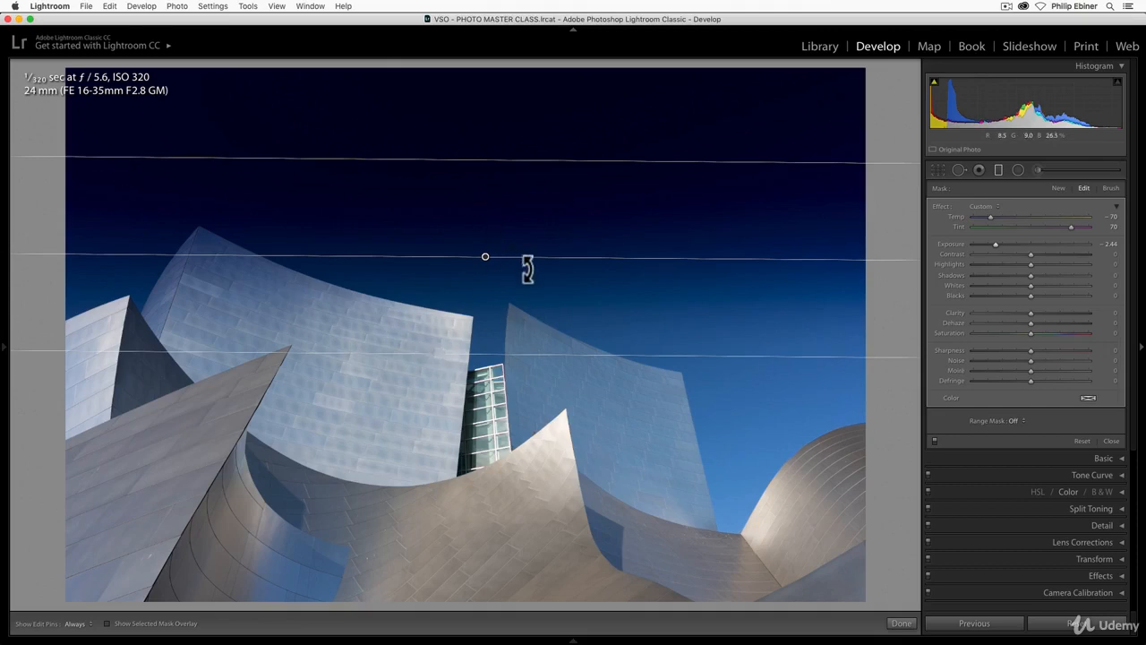
Tilt the sky filter, vary the width of its transition, and move it higher in the sky with a slight downward slope to the right.
mouse_move(257, 271)
mouse_down()
mouse_move(263, 308)
mouse_move(255, 276)
mouse_up()
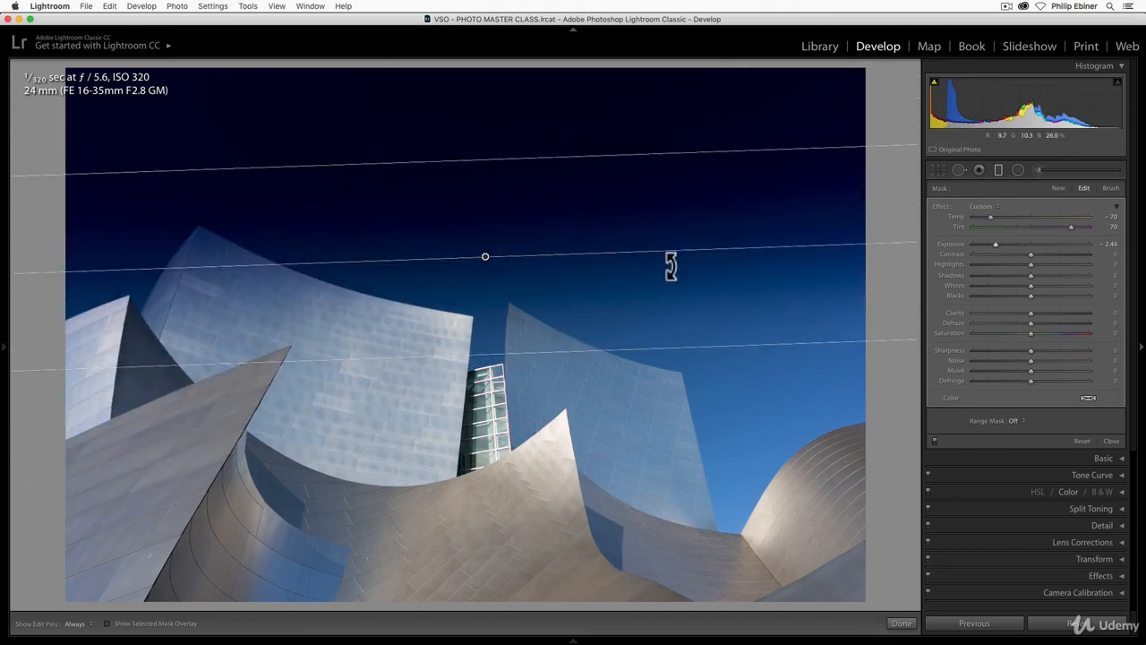
mouse_move(704, 263)
mouse_down()
mouse_move(678, 333)
mouse_move(703, 235)
mouse_move(660, 179)
mouse_move(699, 271)
mouse_move(698, 258)
mouse_up()
drag(515, 162, 503, 347)
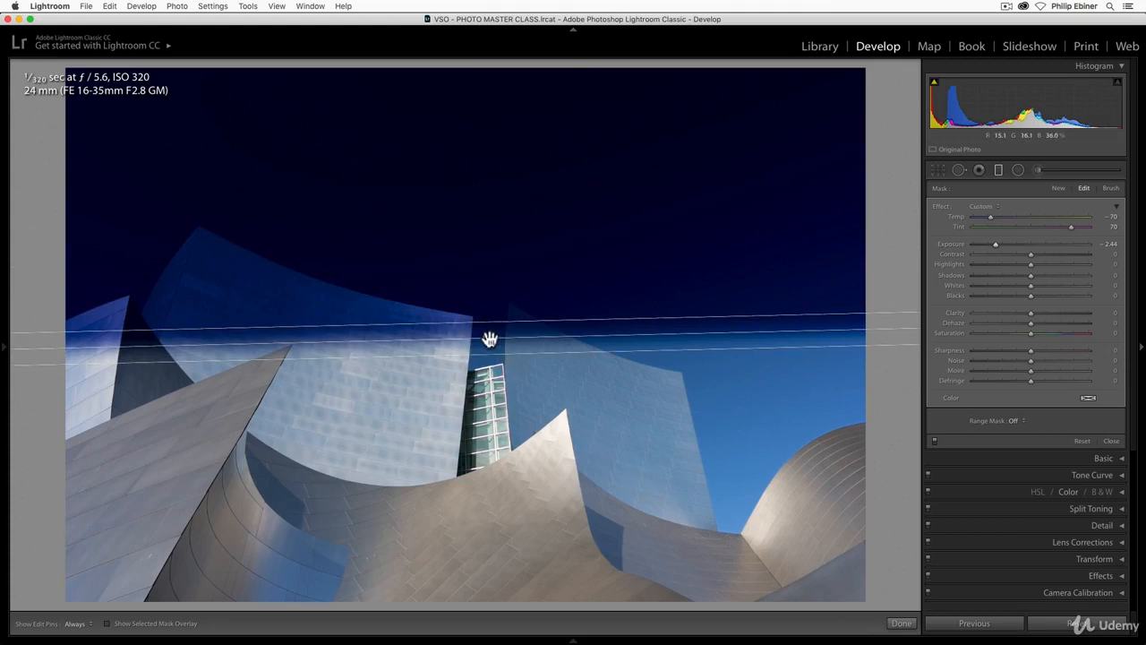
drag(490, 339, 460, 388)
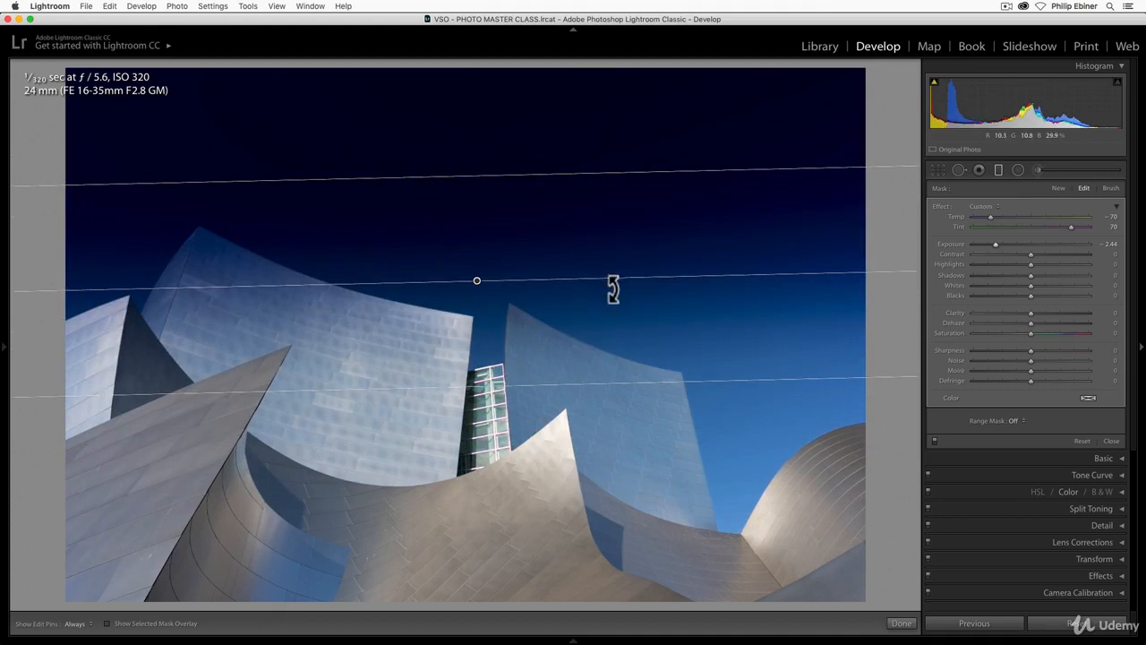
drag(612, 290, 615, 289)
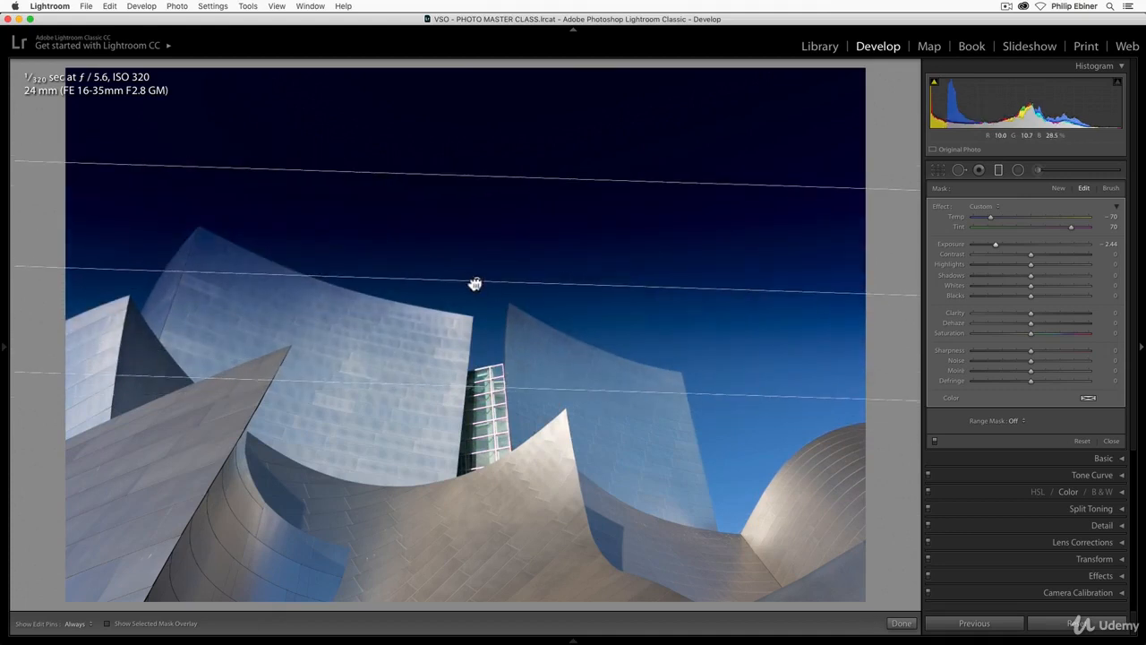
drag(475, 284, 463, 196)
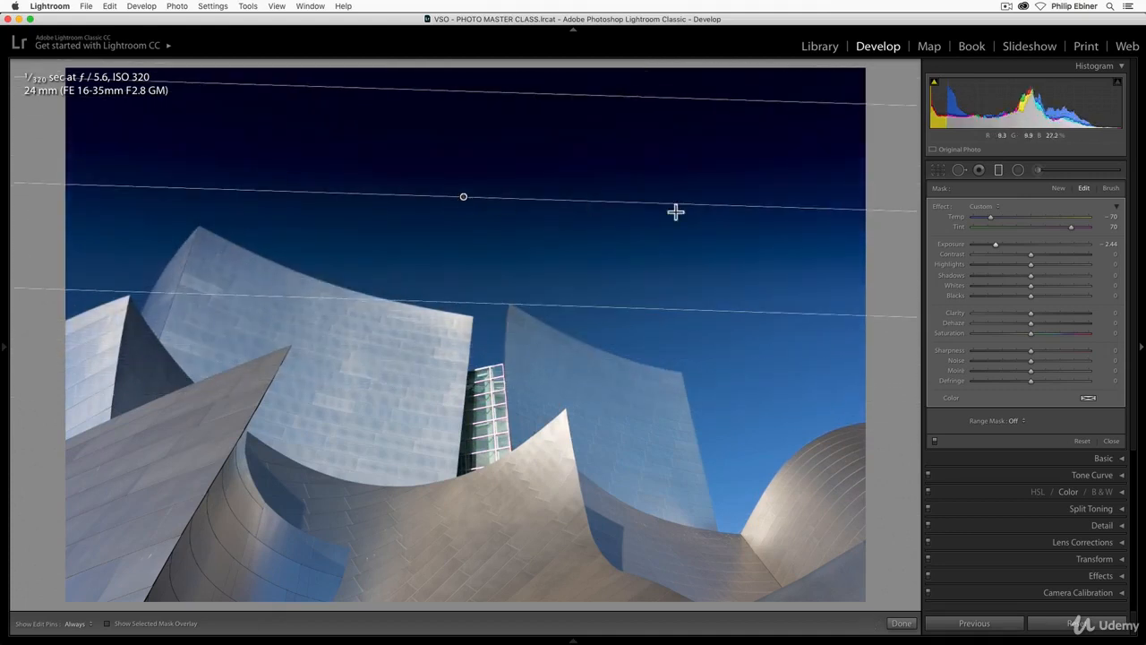
drag(699, 209, 699, 217)
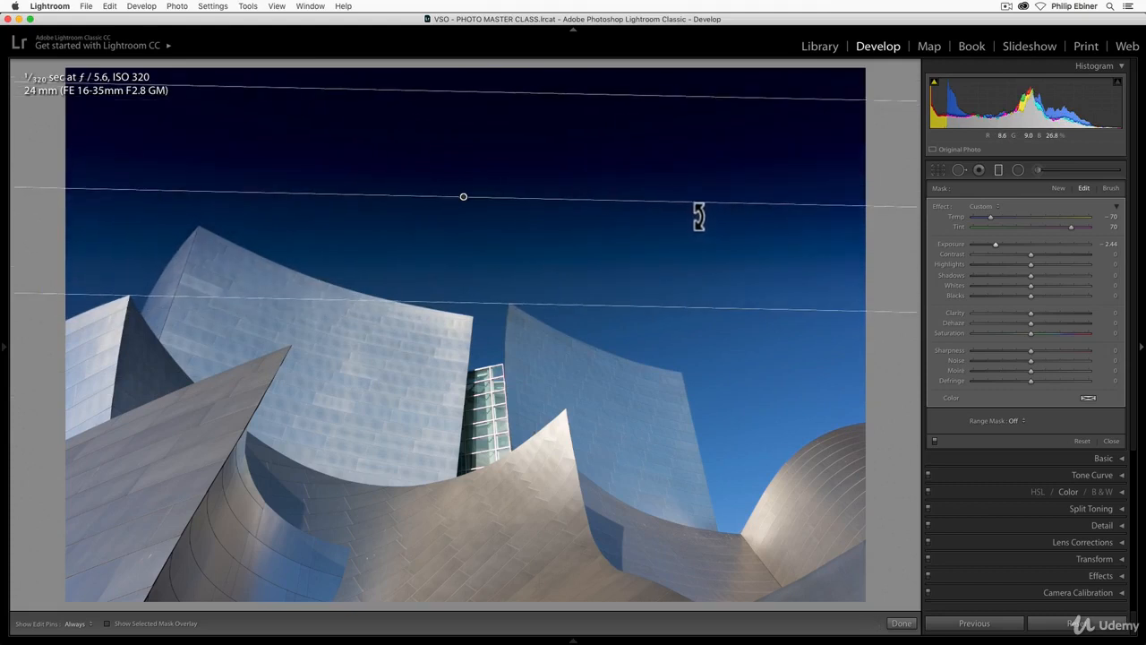
Raise the sky filter's exposure to -0.76, and delete the filter from the photo.
click(1021, 242)
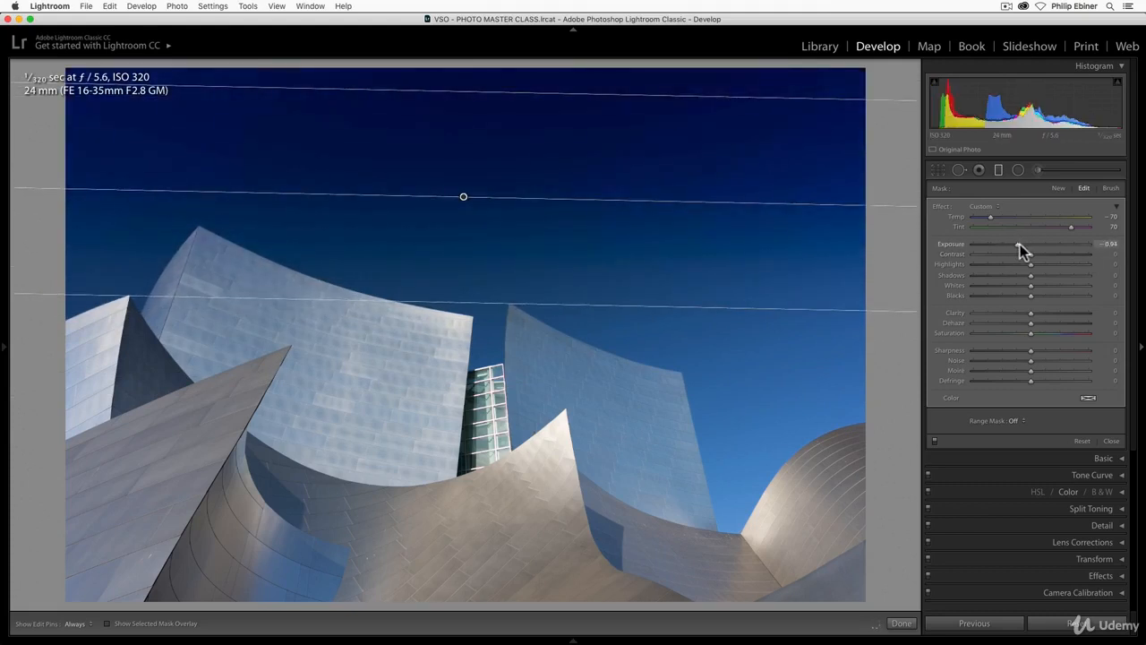
drag(1019, 243, 1022, 244)
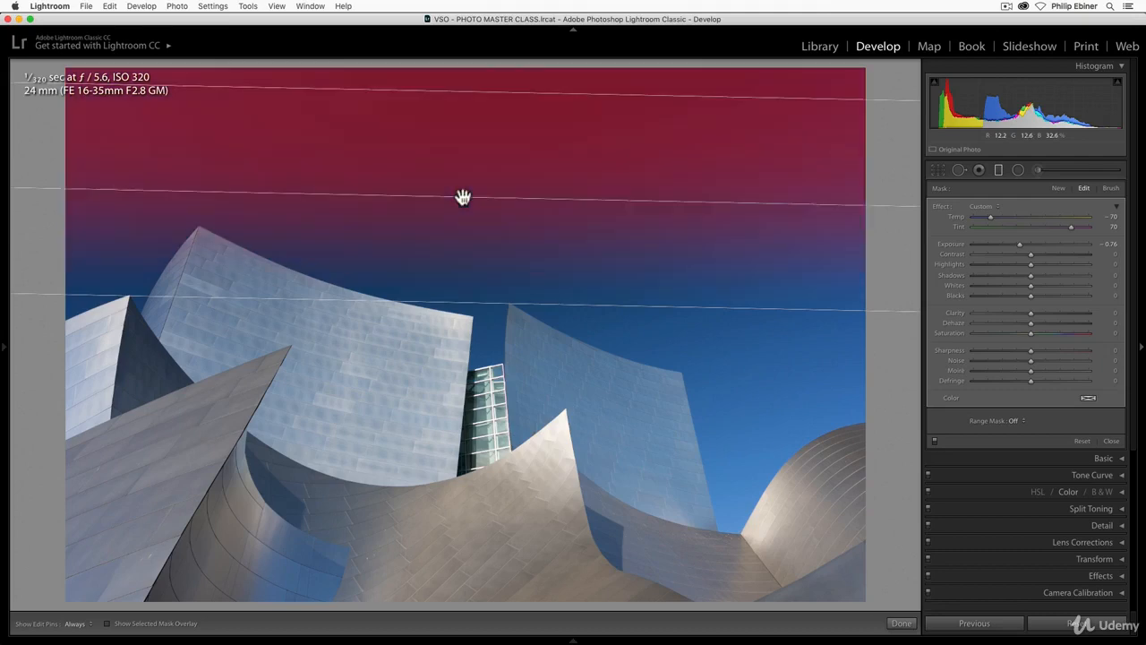
key(BackSpace)
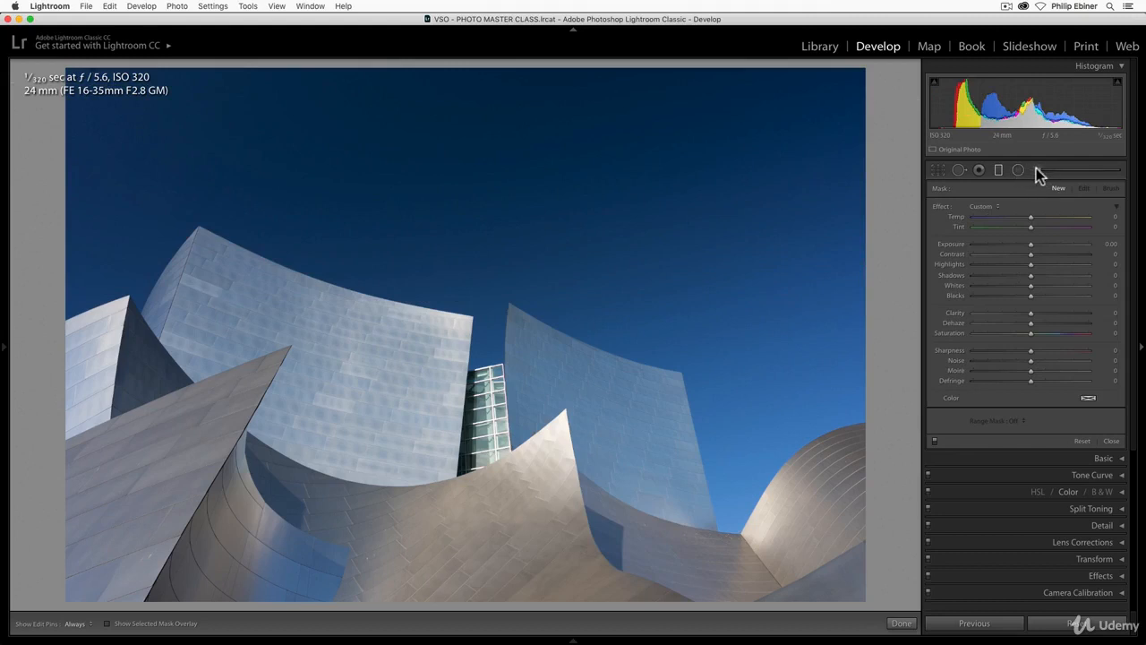
Open Practice Photo Lightroom Classic CC 2.raf, the outdoor portrait, and reset its develop settings.
mouse_move(578, 637)
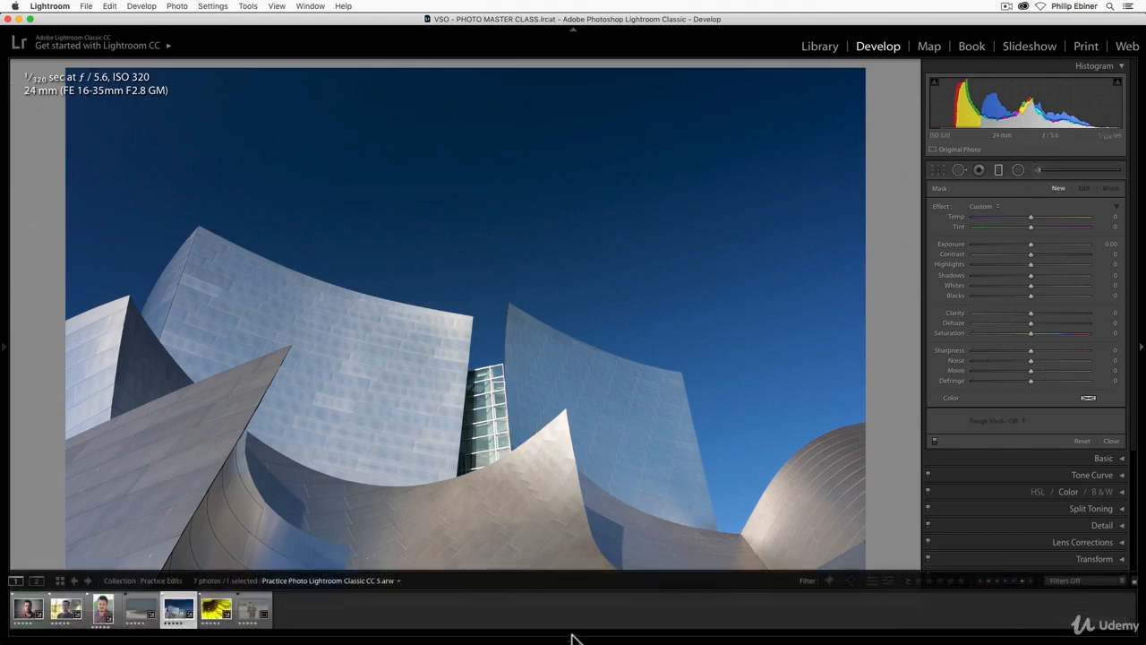
click(65, 611)
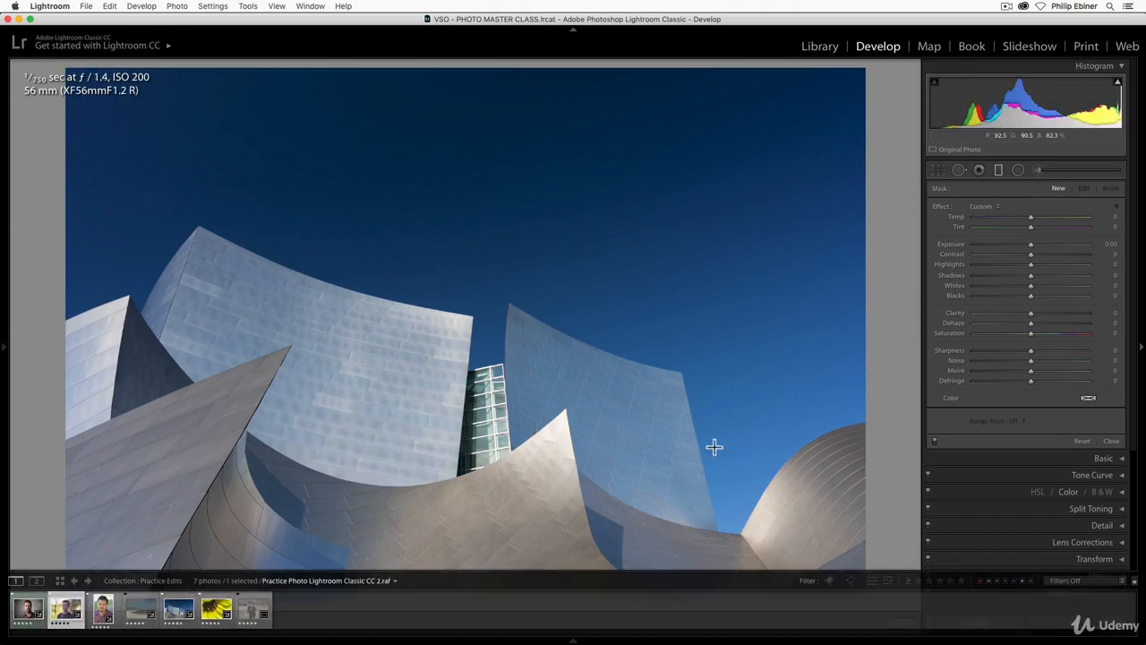
click(1098, 622)
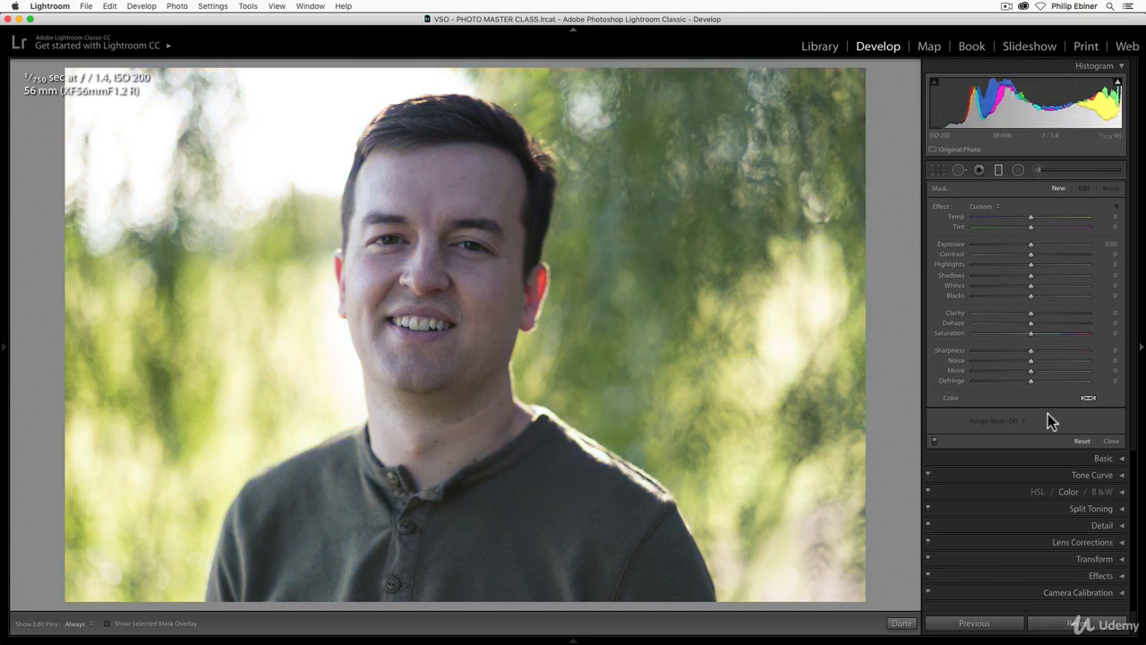
Draw a radial filter around the man's head, show its mask overlay, and invert the mask to cover the face.
click(1018, 171)
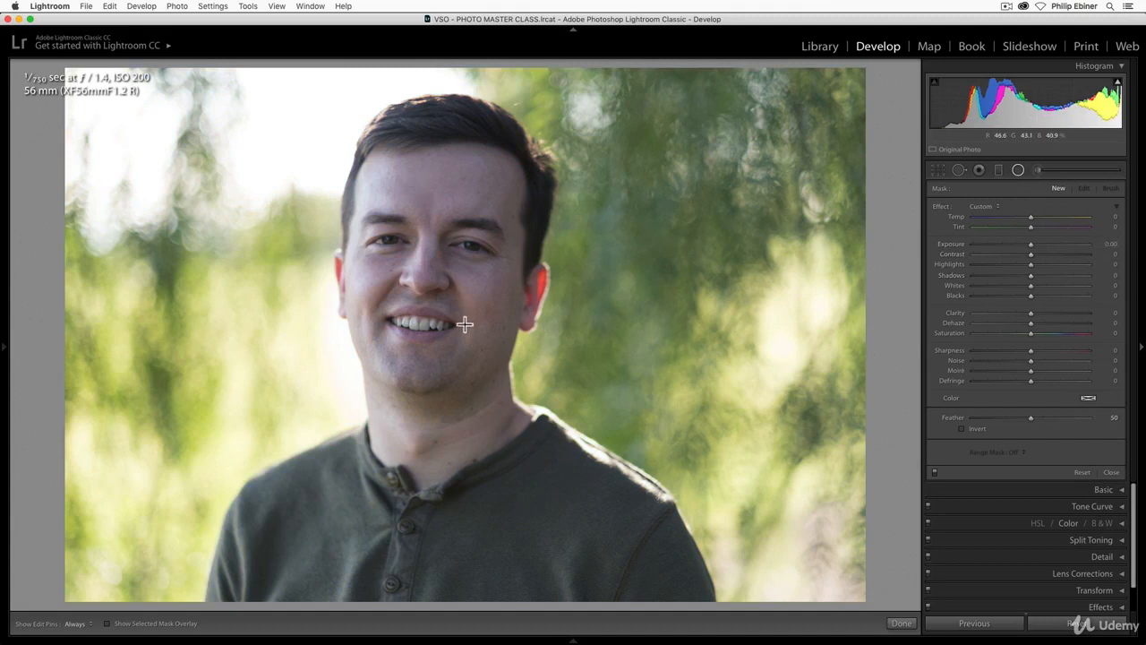
mouse_move(433, 269)
mouse_down()
mouse_move(501, 340)
mouse_move(567, 439)
mouse_move(627, 453)
mouse_move(436, 427)
mouse_move(562, 419)
mouse_move(645, 343)
mouse_move(645, 310)
mouse_move(609, 455)
mouse_move(550, 379)
mouse_move(707, 456)
mouse_move(618, 443)
mouse_move(565, 398)
mouse_move(699, 488)
mouse_move(493, 310)
mouse_move(714, 499)
mouse_move(579, 403)
mouse_move(683, 476)
mouse_move(602, 439)
mouse_move(629, 467)
mouse_move(560, 453)
mouse_move(573, 478)
mouse_move(577, 464)
mouse_up()
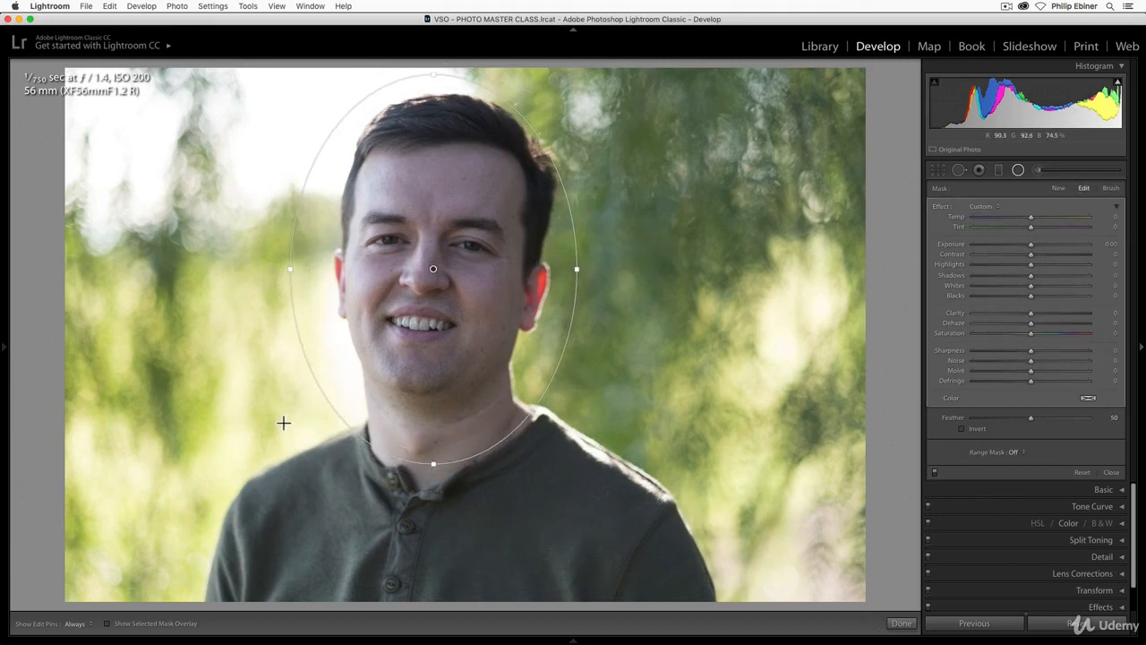
click(107, 624)
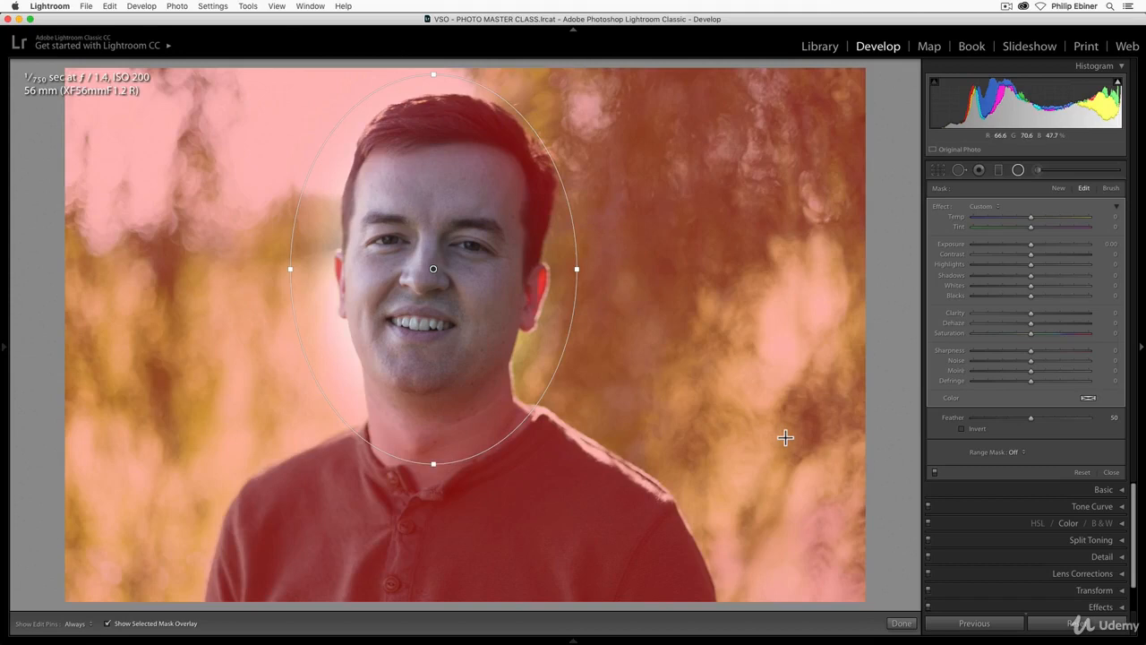
click(962, 430)
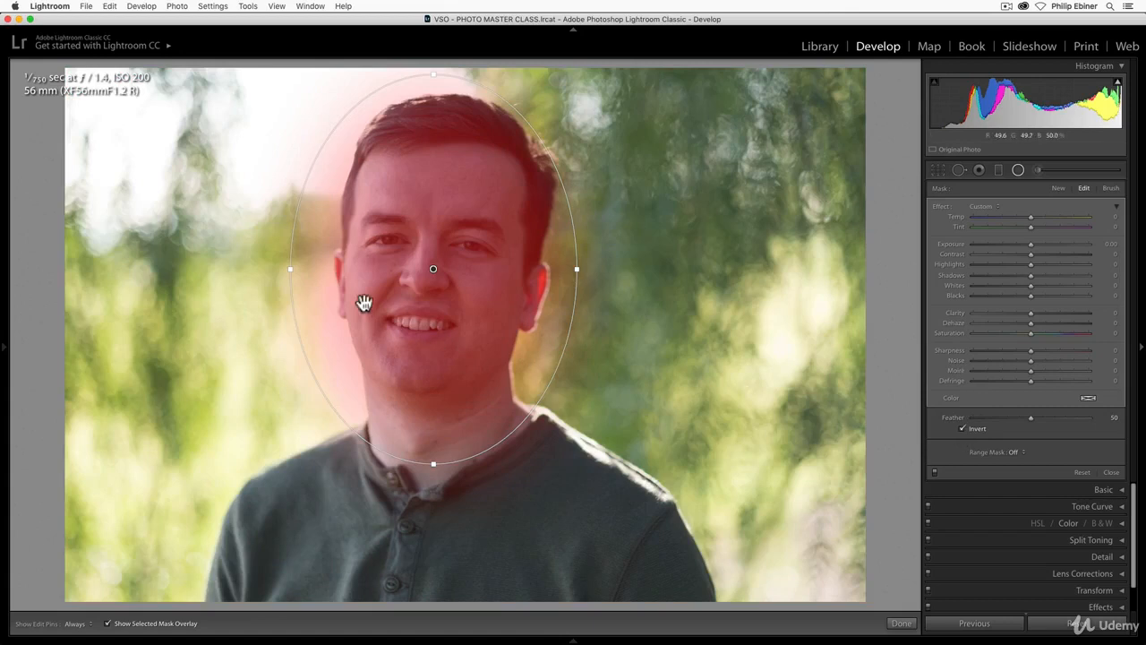
Center the radial filter on the face, hide its overlay, and set Exposure to 0.70, Blacks and Sharpness to -19, and Temp to 30.
drag(433, 268, 442, 278)
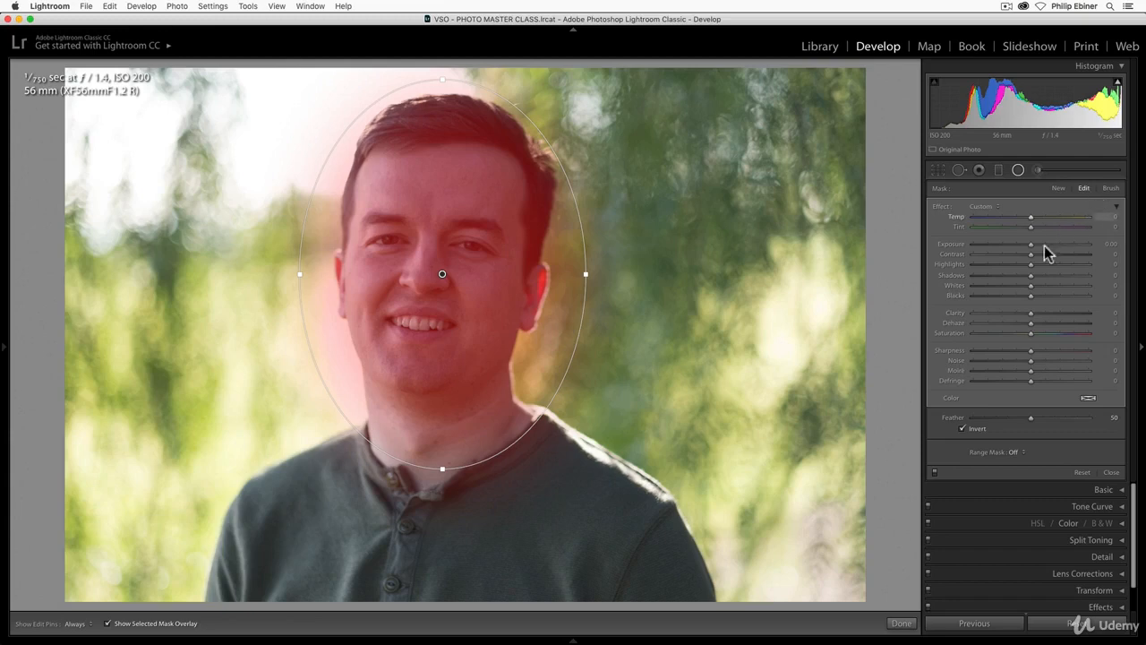
click(108, 623)
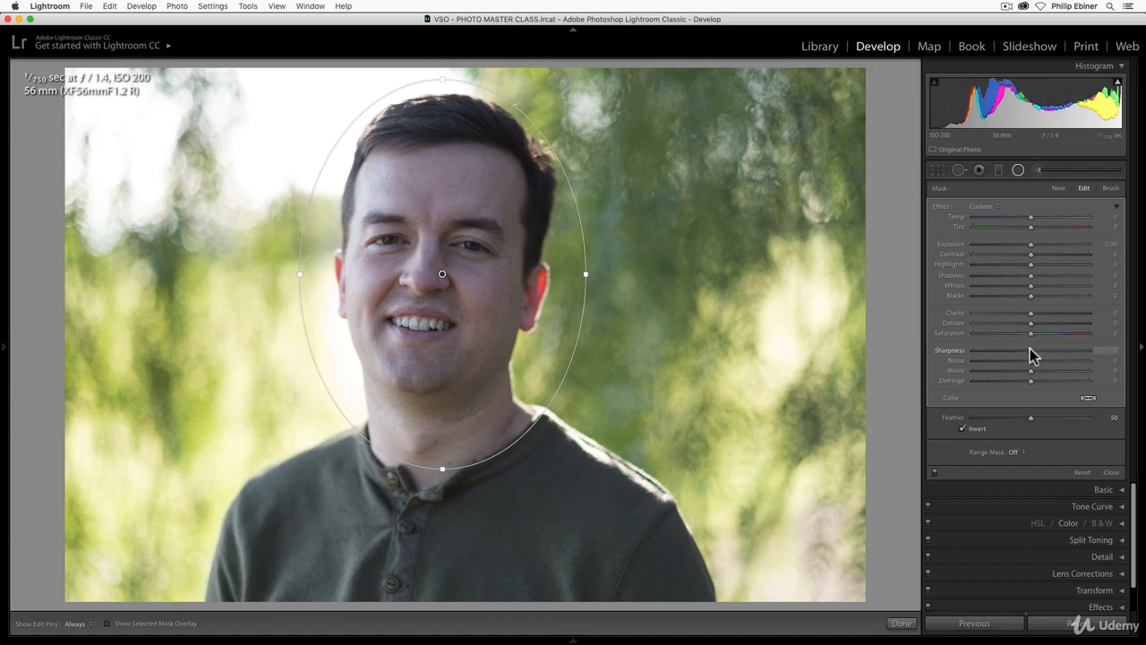
drag(1030, 352, 1009, 351)
drag(1031, 244, 1040, 243)
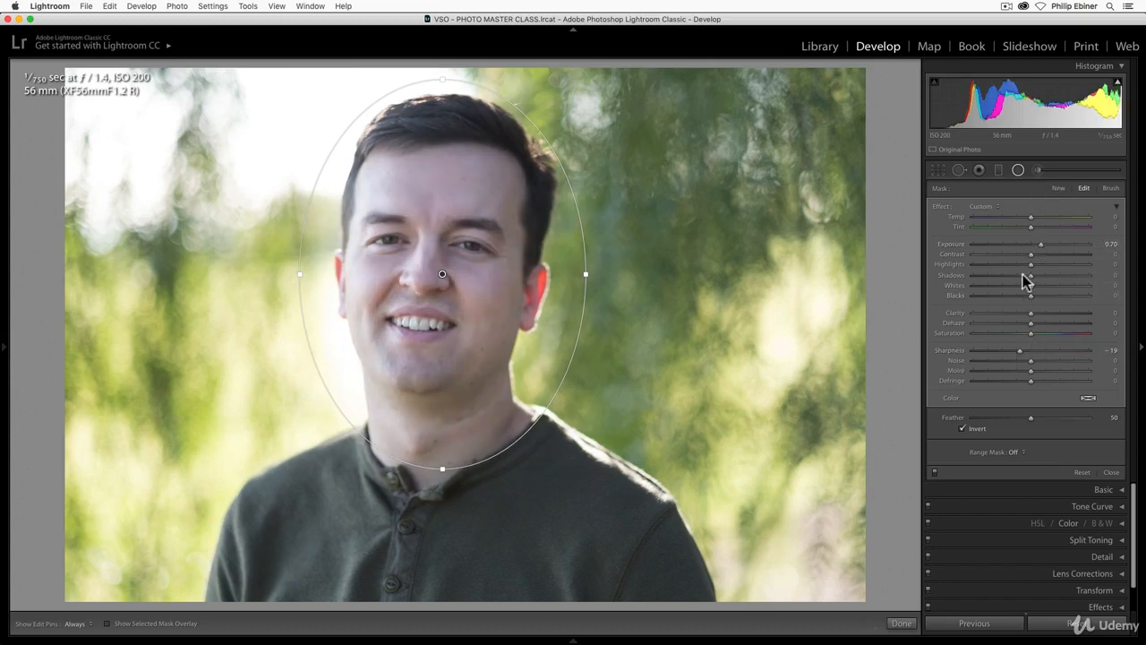
drag(1030, 300, 1019, 293)
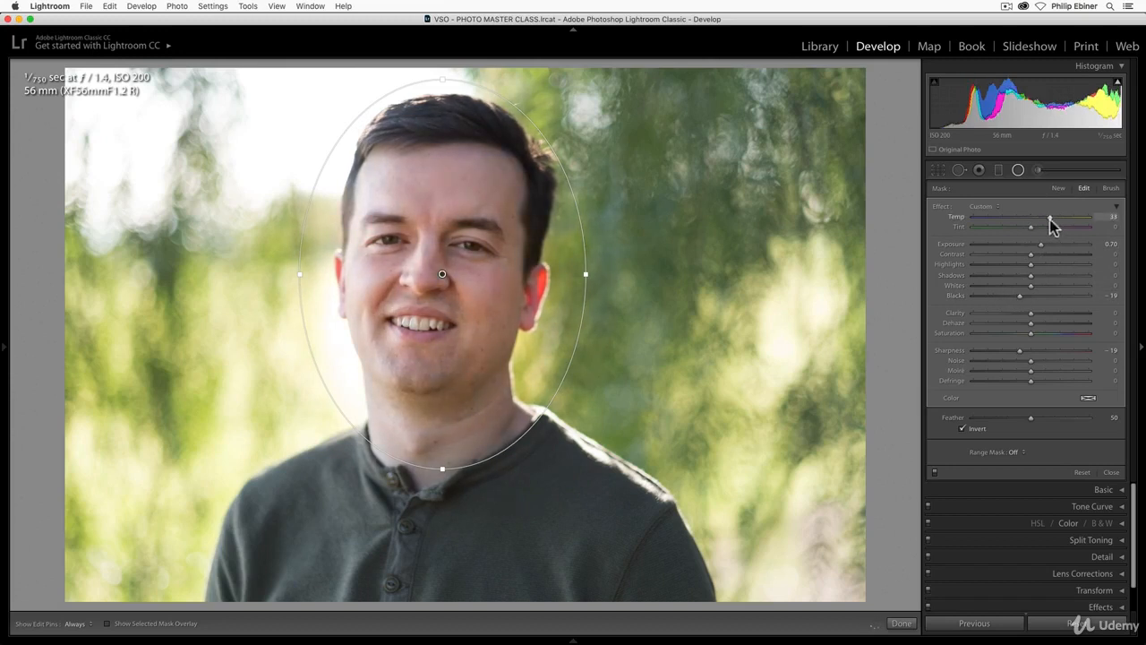
drag(1050, 219, 1049, 220)
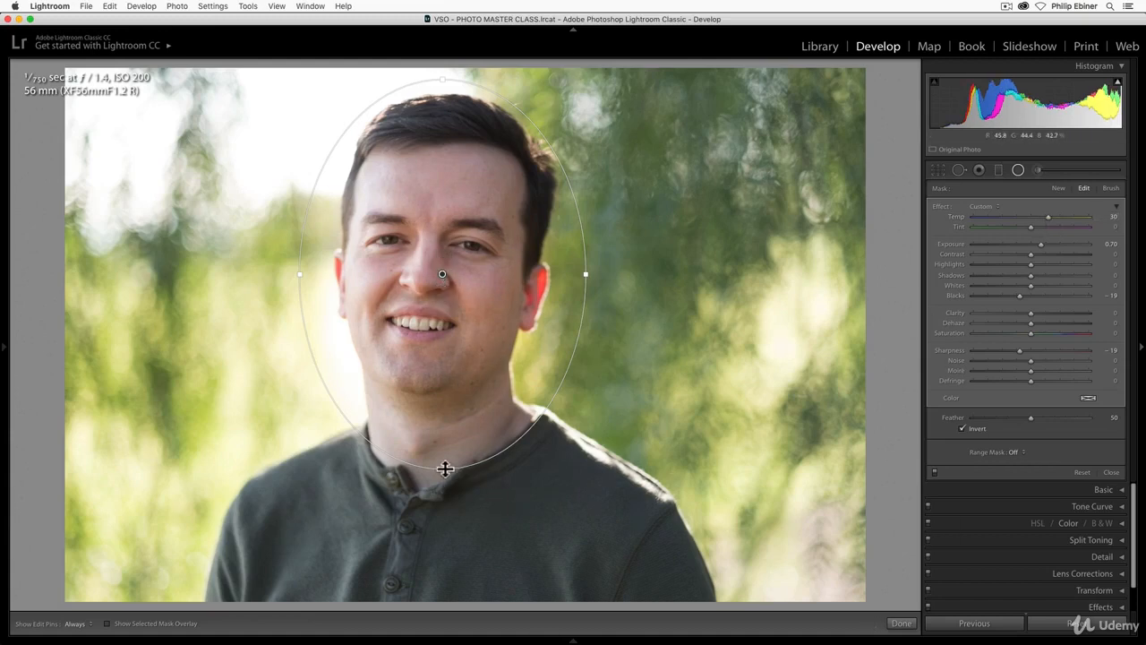
Enlarge the radial filter's ellipse in height and width and shift it slightly down over the man's head and collar.
drag(441, 471, 442, 498)
mouse_move(586, 274)
mouse_down()
mouse_move(617, 276)
mouse_move(588, 278)
mouse_up()
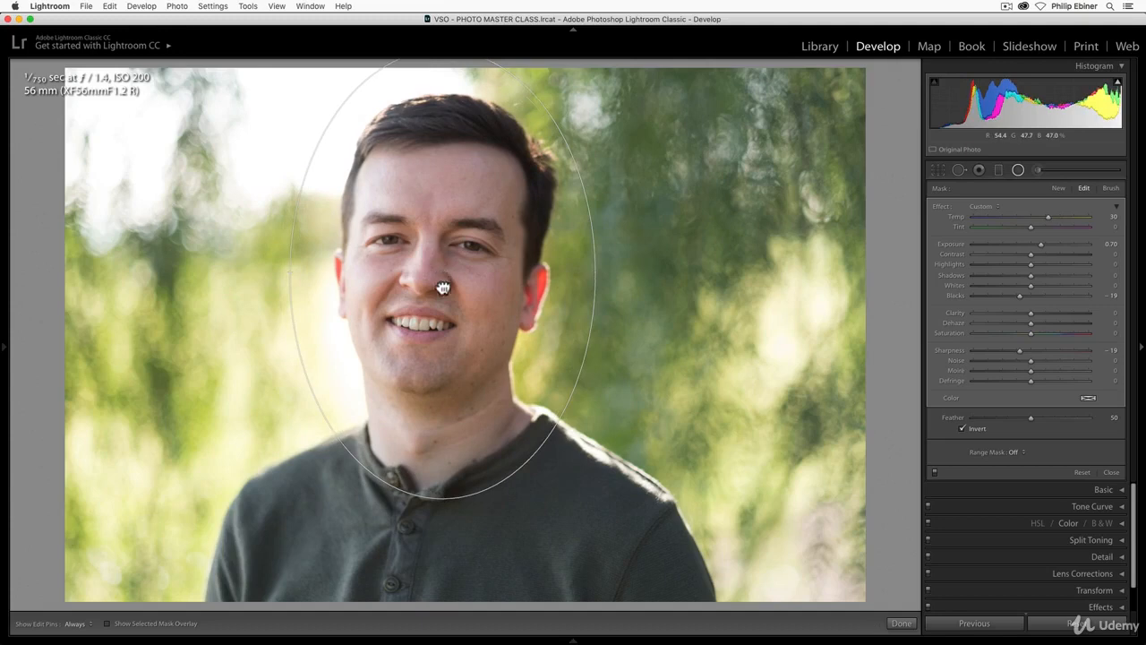
mouse_move(442, 287)
mouse_down()
mouse_move(419, 288)
mouse_move(550, 341)
mouse_move(564, 314)
mouse_move(446, 296)
mouse_up()
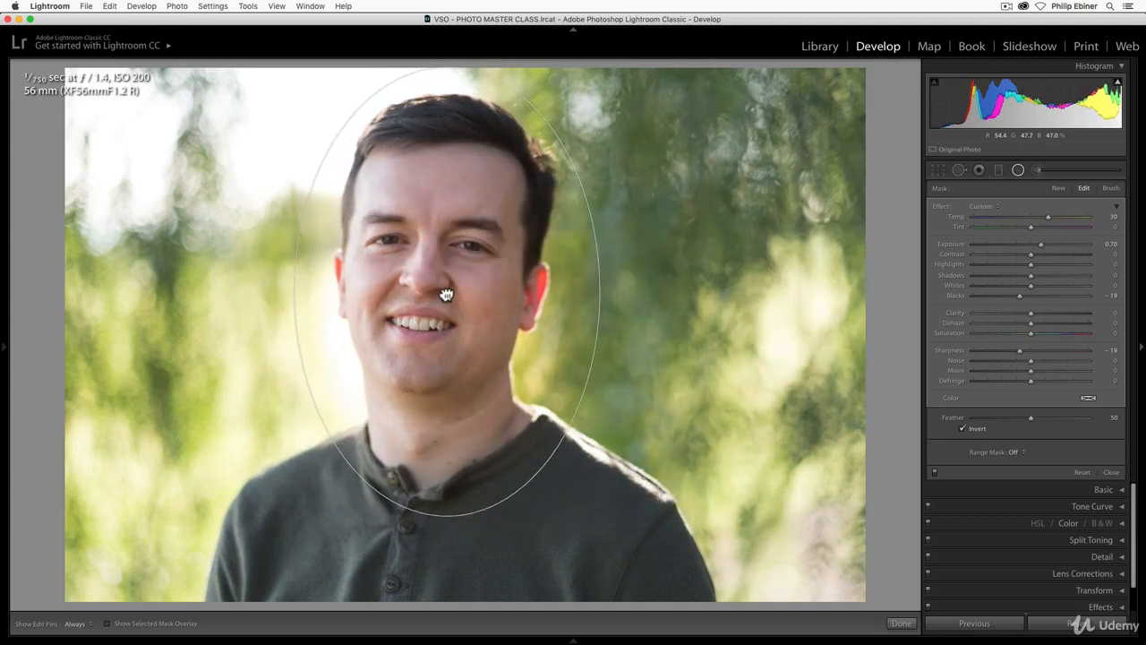
Turn off the radial filter's inversion, vary its feather, and widen and shift the ellipse slightly left around the man's head.
click(965, 431)
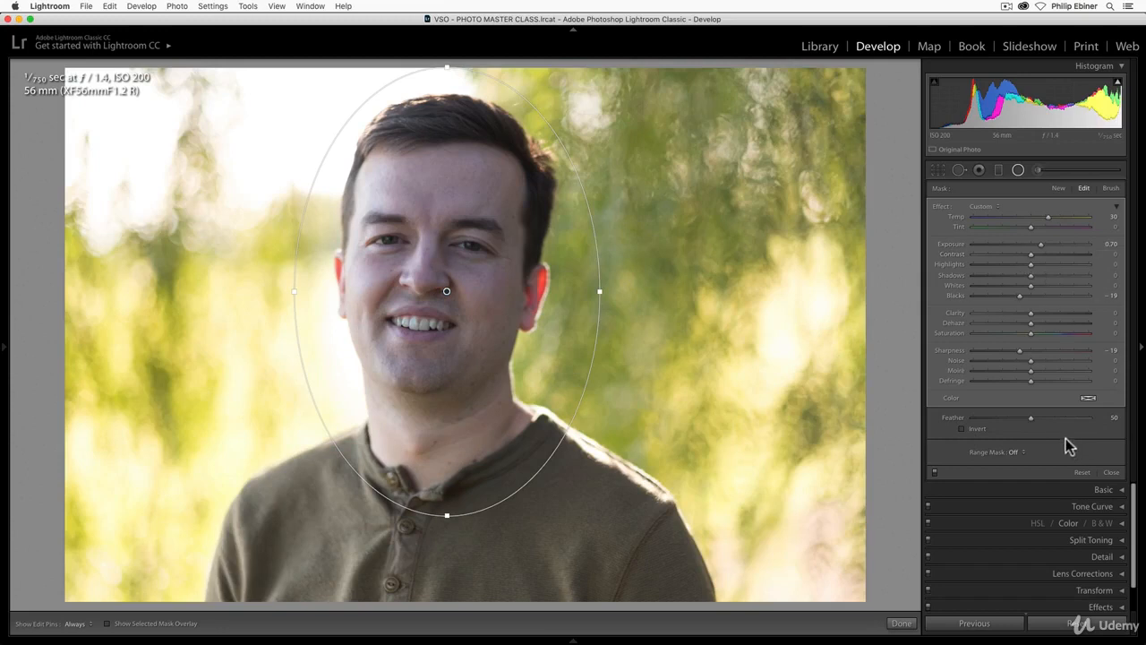
drag(1028, 418, 954, 439)
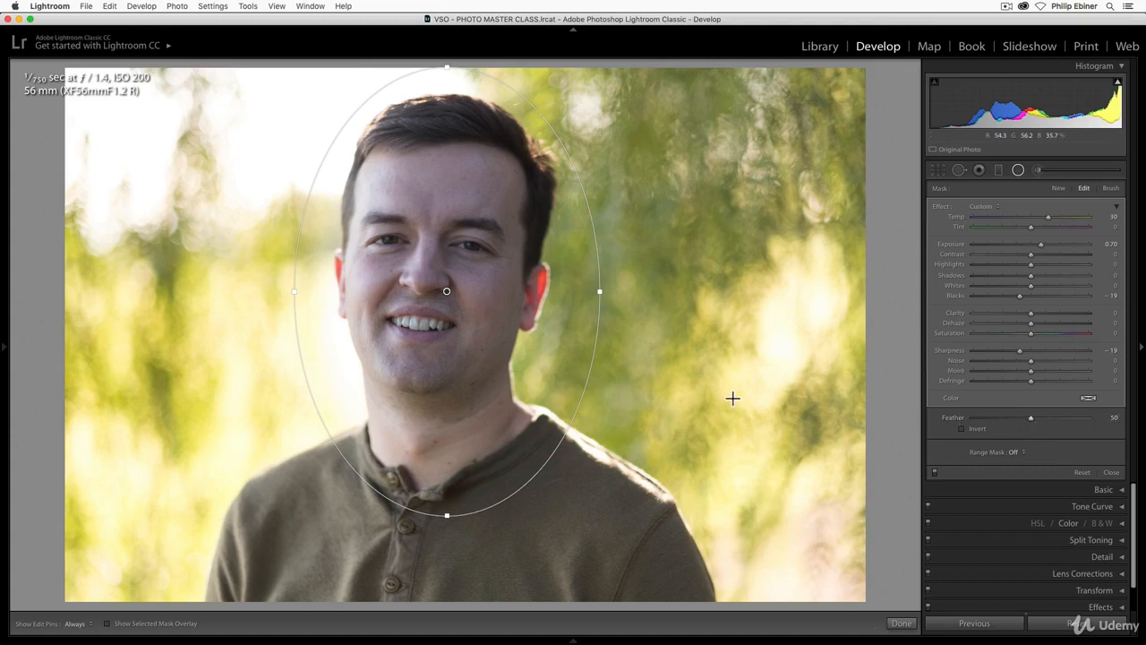
mouse_move(601, 293)
mouse_down()
mouse_move(617, 299)
mouse_move(592, 299)
mouse_up()
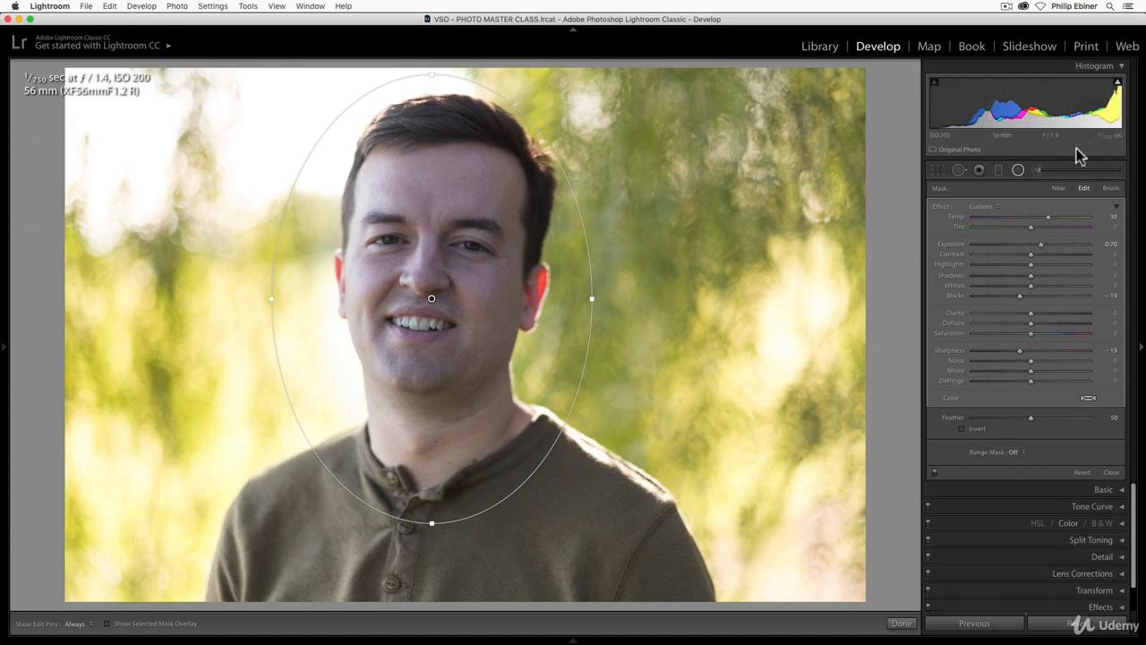
Open the night photo with car light trails and set up an Adjustment Brush with size 13.2 and feather 100.
click(574, 639)
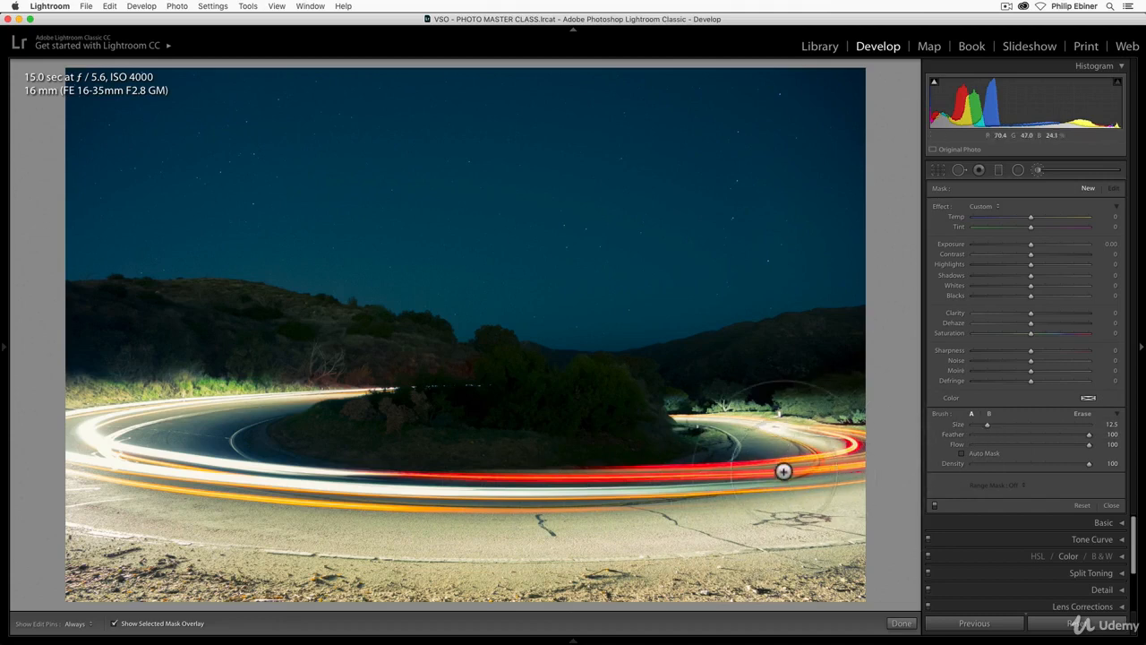
drag(987, 431, 988, 434)
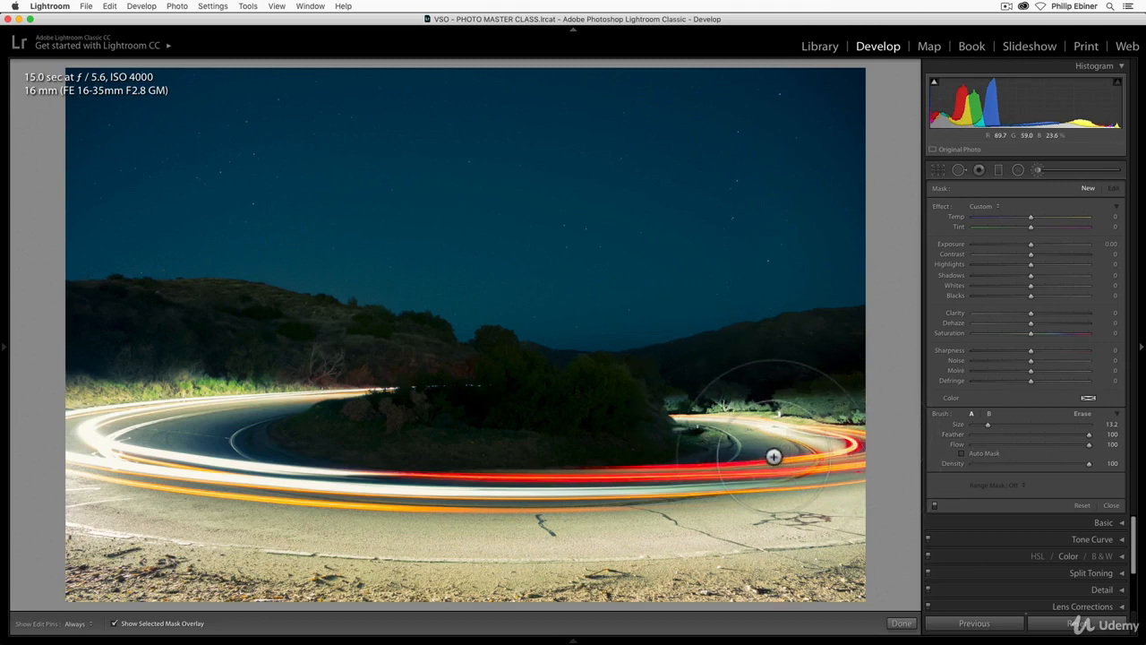
drag(989, 444, 972, 451)
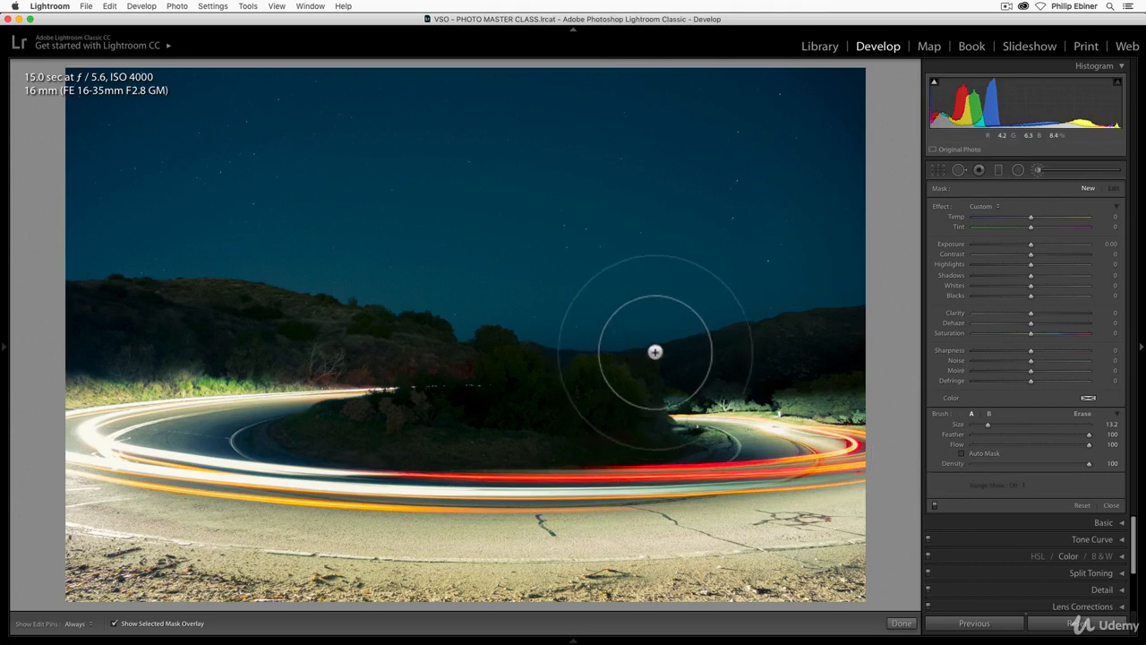
Brush a mask along the horizon from the right hills to the central bushes, hide its overlay, and raise Exposure to 4.00.
key(h)
mouse_move(776, 334)
mouse_down()
mouse_move(609, 349)
mouse_move(468, 325)
mouse_up()
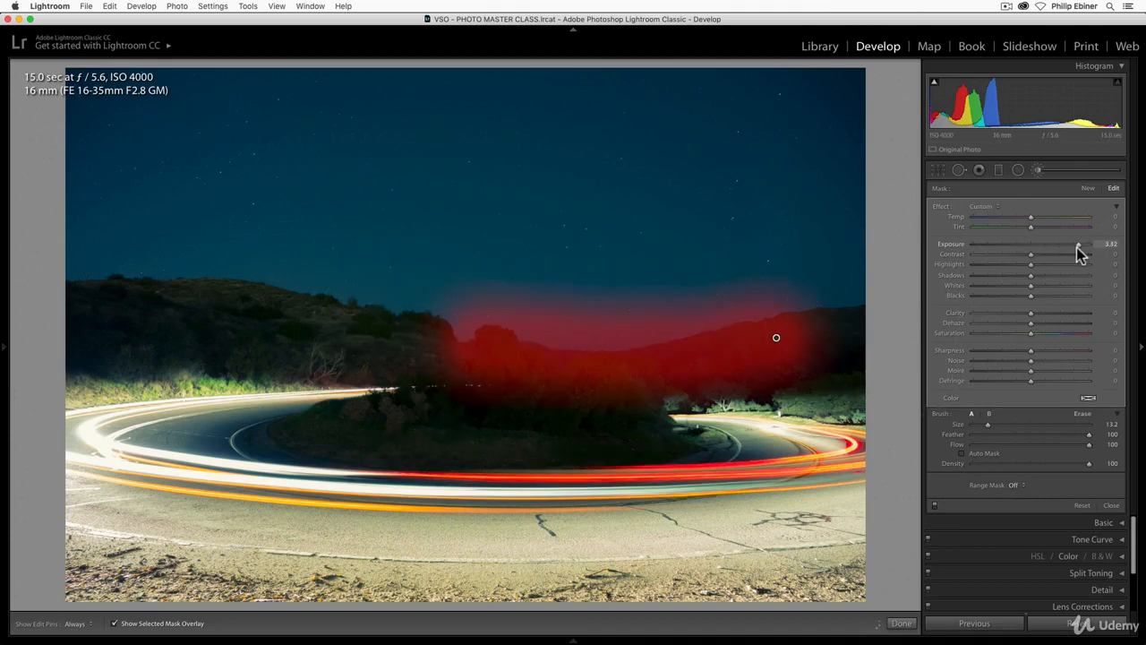
click(114, 623)
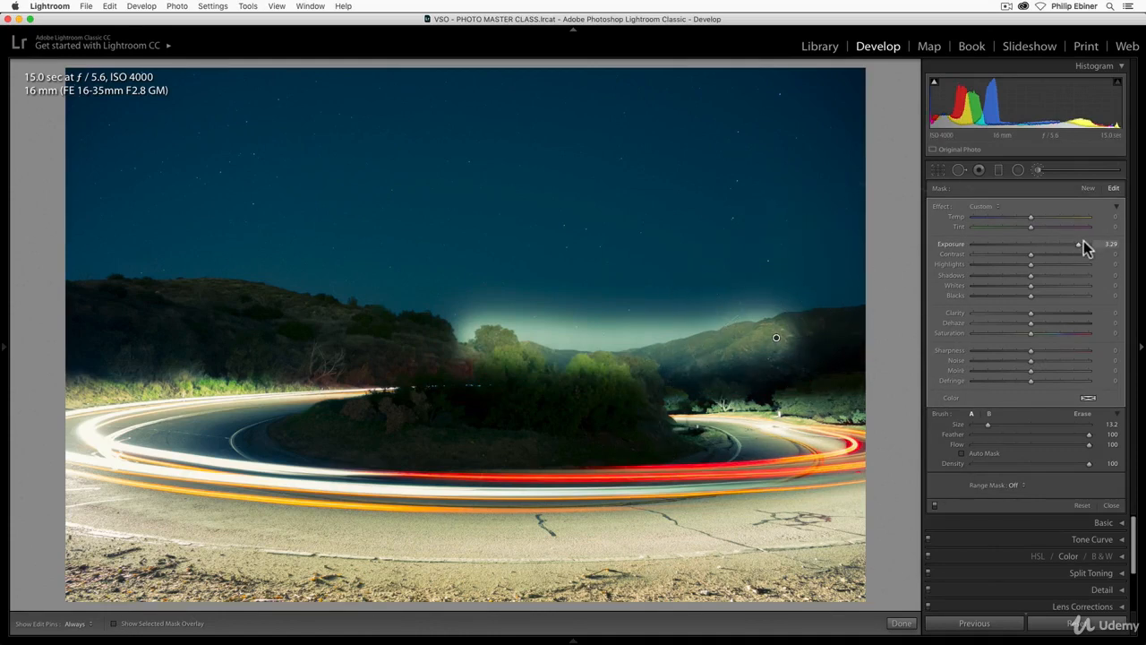
drag(1083, 242, 1130, 255)
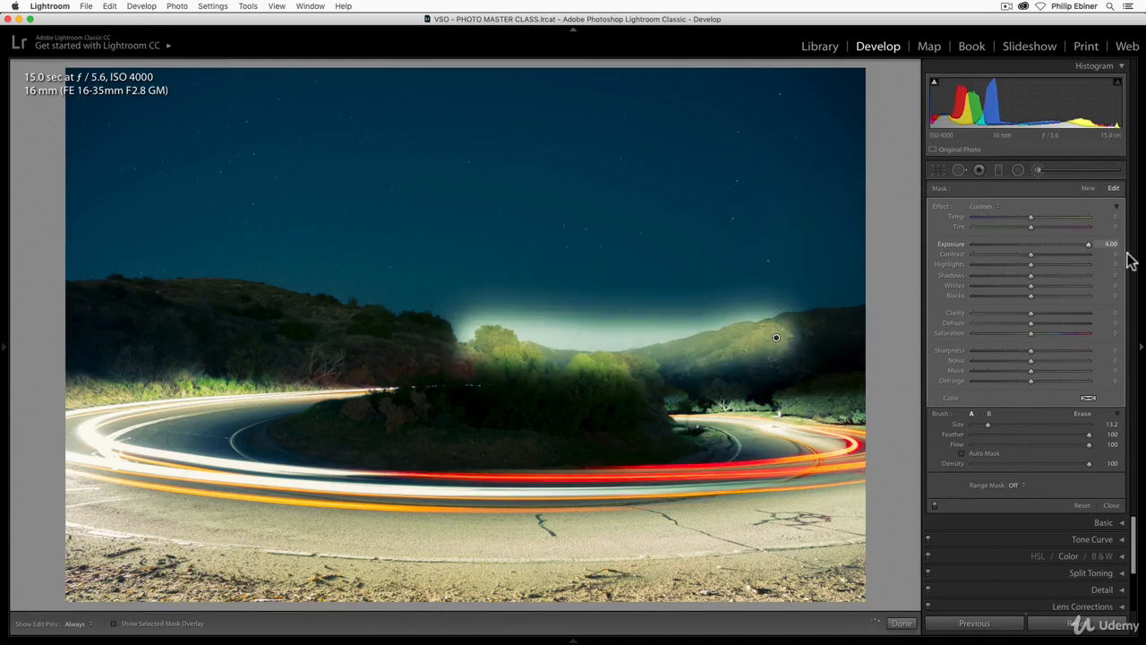
Reset the brush mask's exposure to 0.00, show its overlay, and delete the mask.
double_click(1088, 246)
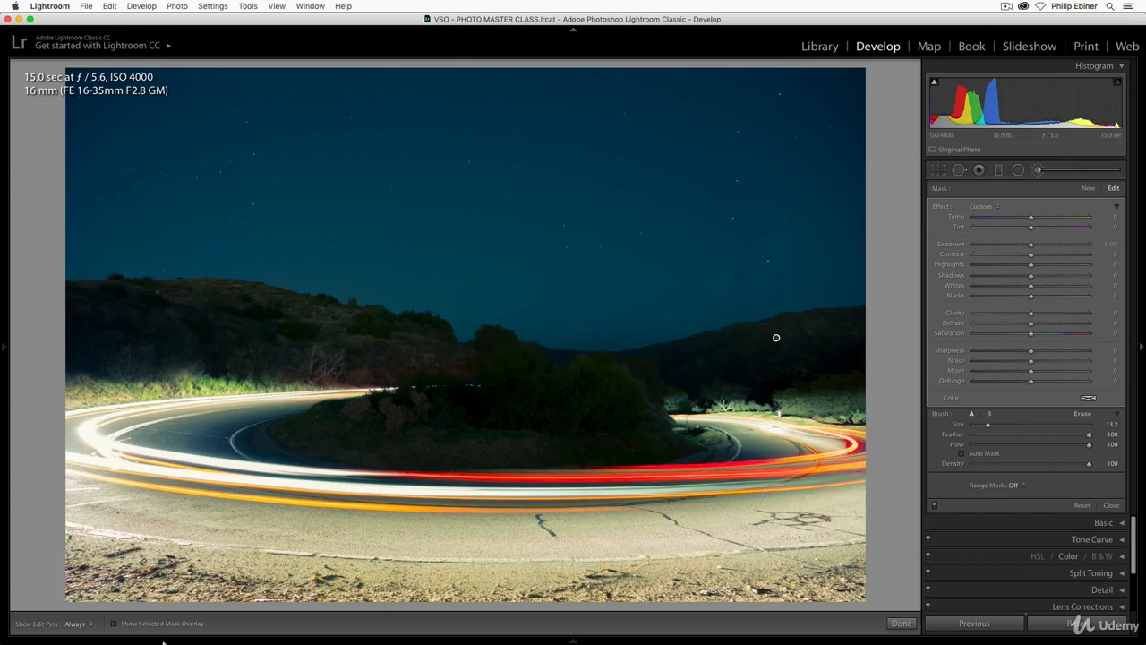
click(114, 624)
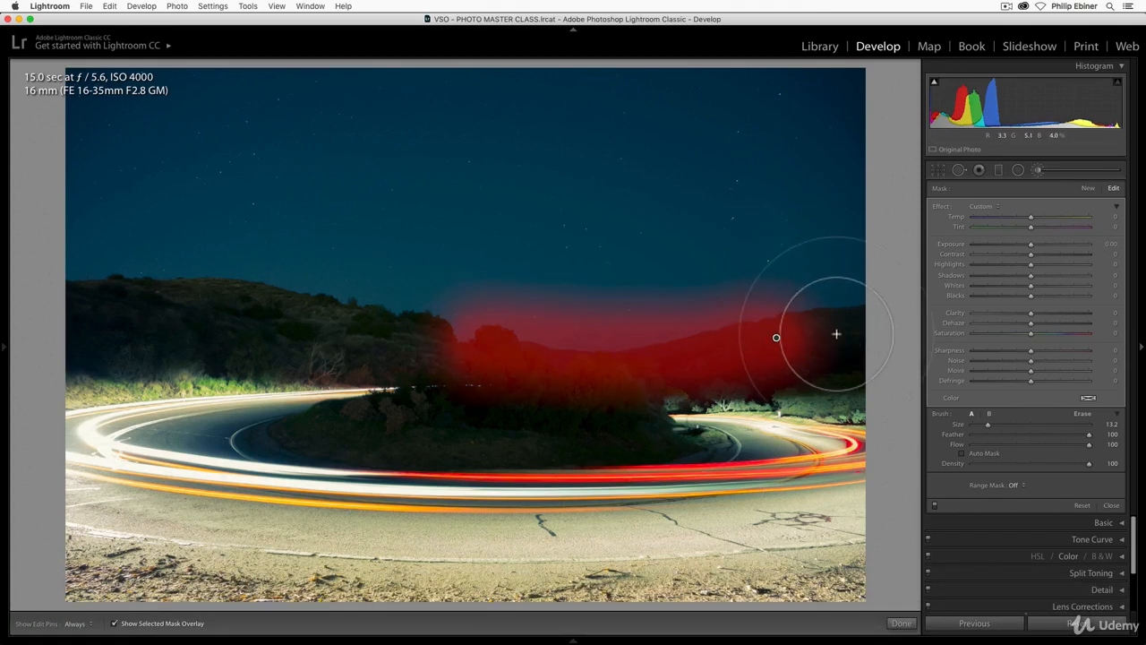
key(BackSpace)
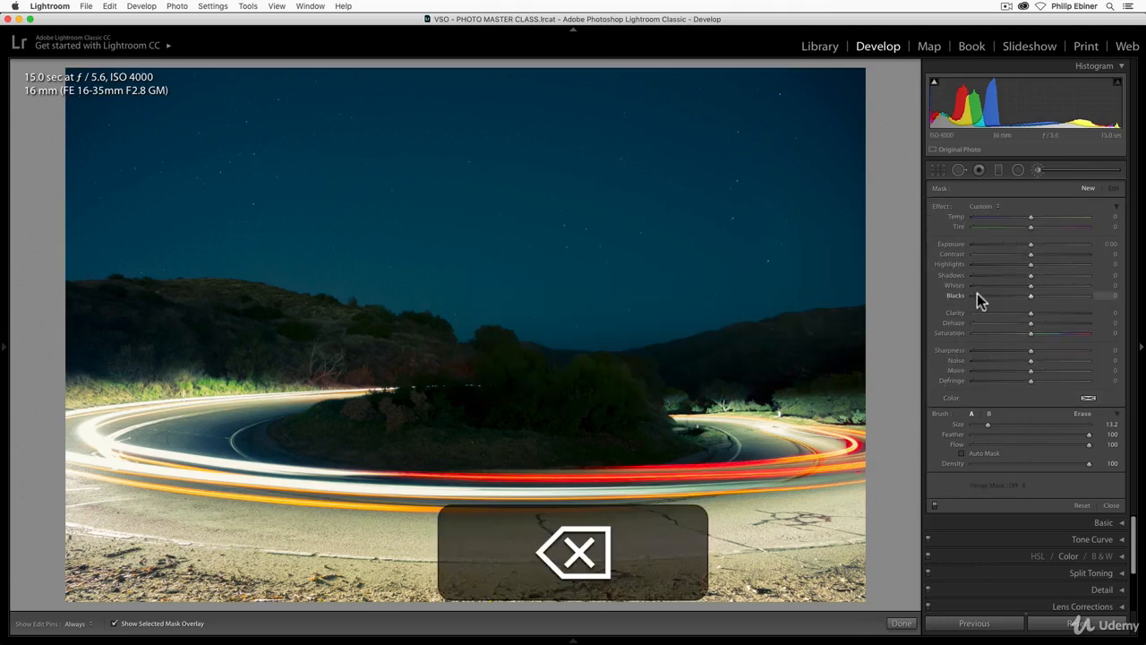
Turn on Auto Mask and brush a mask over the dark hills along the whole horizon.
click(961, 453)
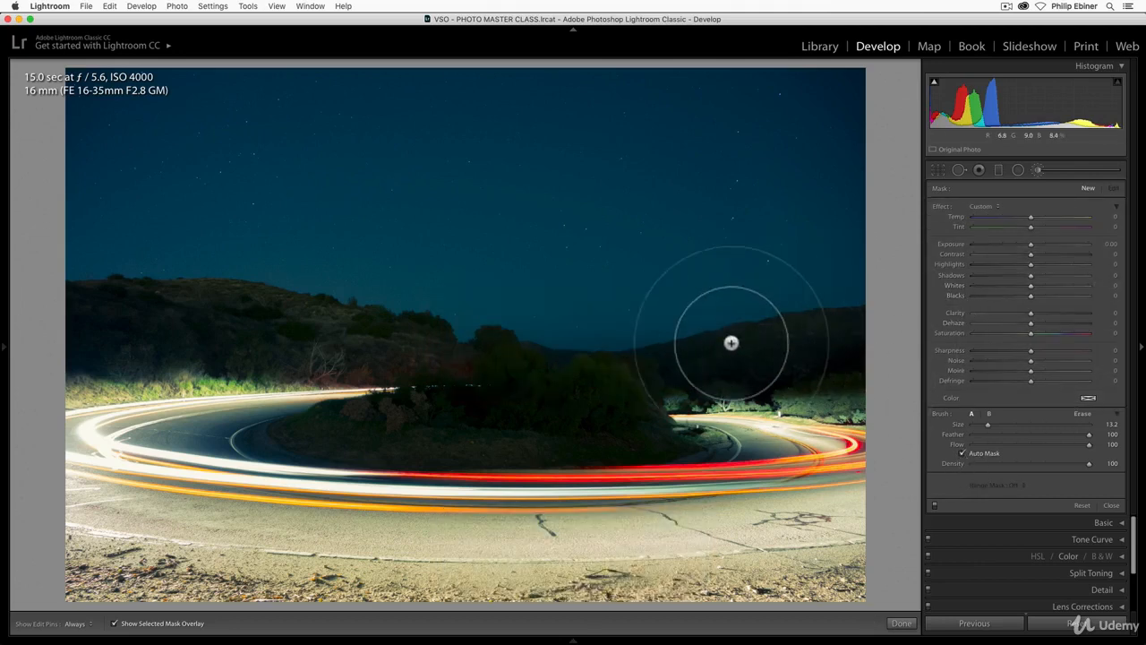
key(h)
mouse_move(695, 343)
mouse_down()
mouse_move(517, 350)
mouse_move(155, 300)
mouse_move(47, 314)
mouse_move(82, 344)
mouse_move(204, 352)
mouse_move(715, 368)
mouse_move(846, 361)
mouse_move(788, 357)
mouse_move(870, 344)
mouse_move(716, 355)
mouse_up()
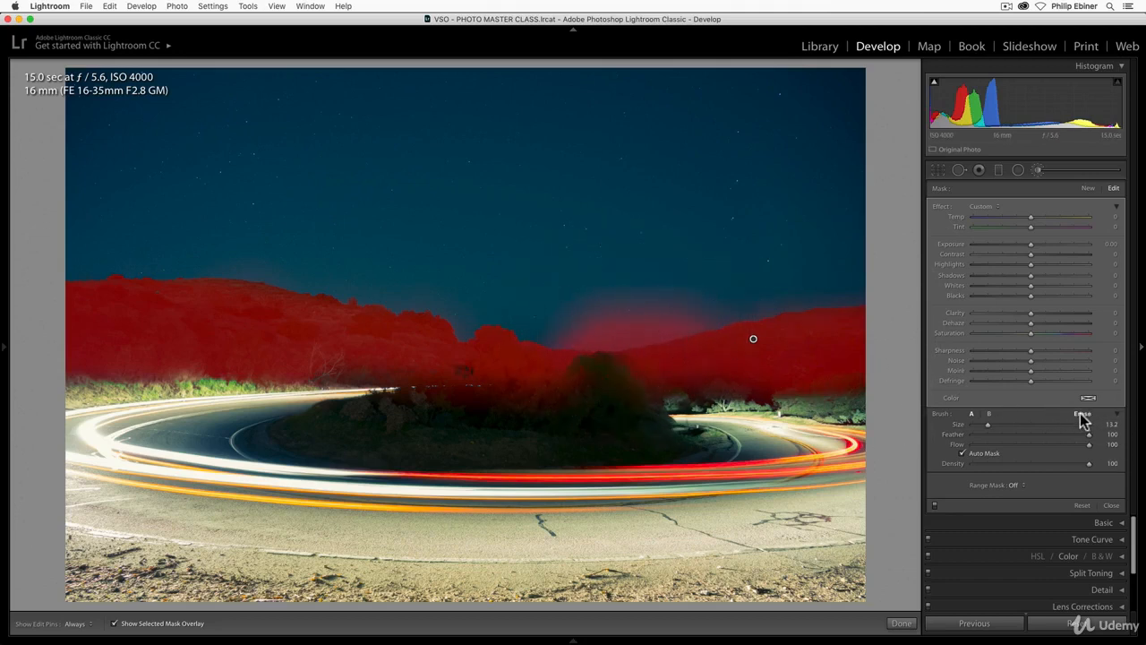
Erase the mask's spill from the sky above the right hills, and turn on Auto Mask for the eraser.
key(h)
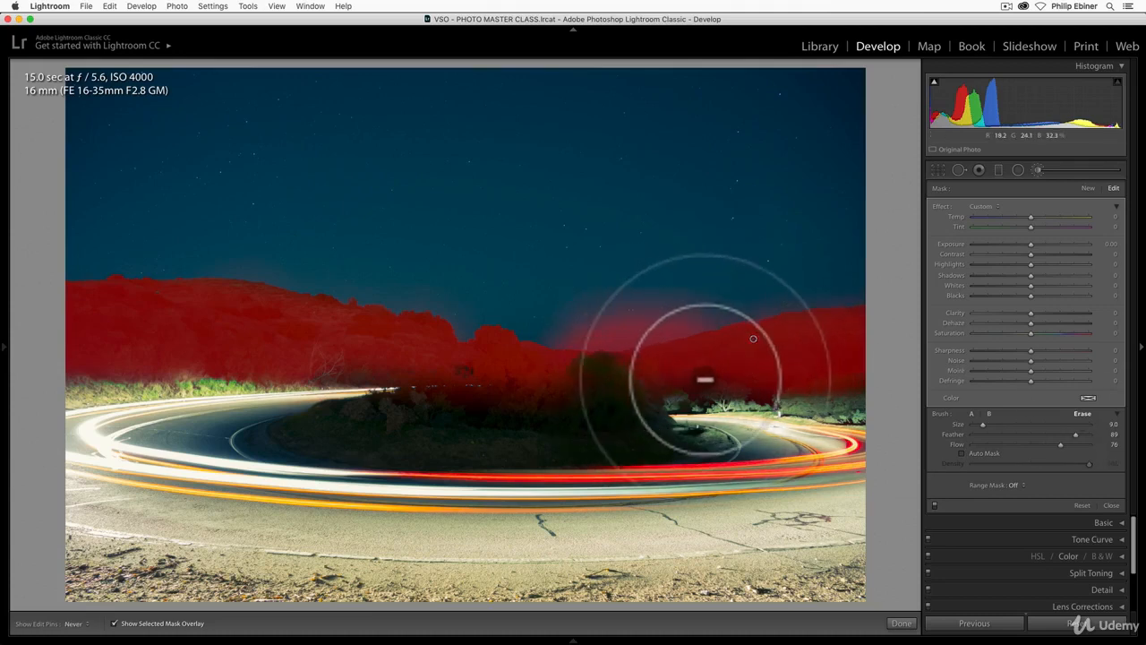
mouse_move(657, 398)
mouse_down()
mouse_move(702, 410)
mouse_move(825, 384)
mouse_move(639, 408)
mouse_move(762, 409)
mouse_move(800, 393)
mouse_move(649, 387)
mouse_move(856, 357)
mouse_move(696, 370)
mouse_up()
key(h)
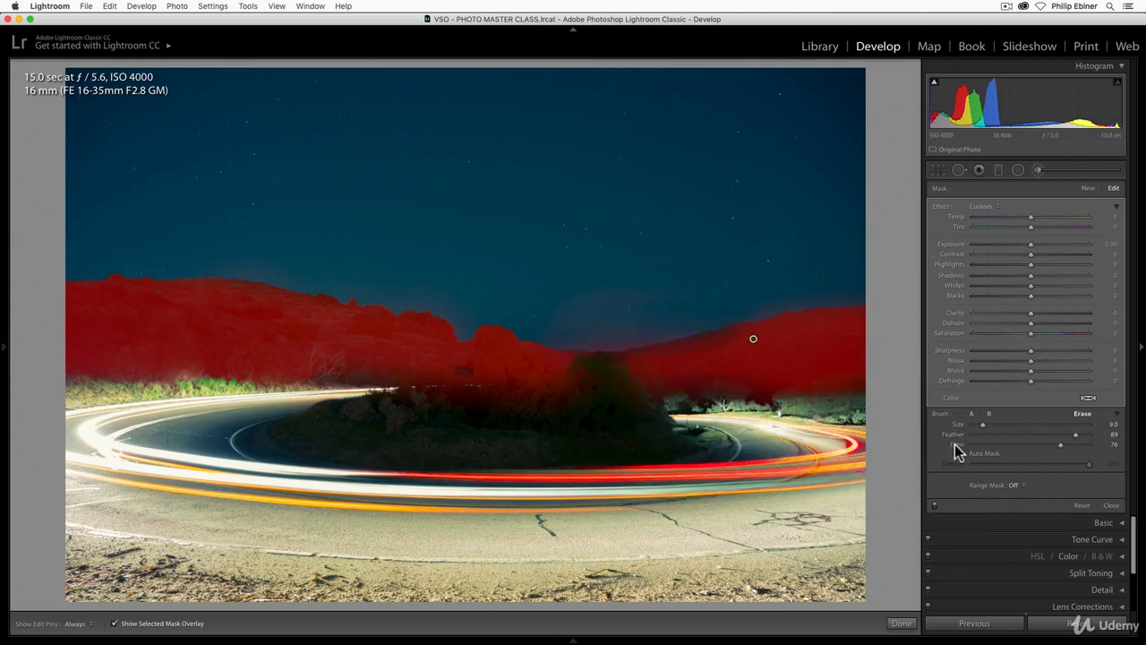
click(963, 454)
key(h)
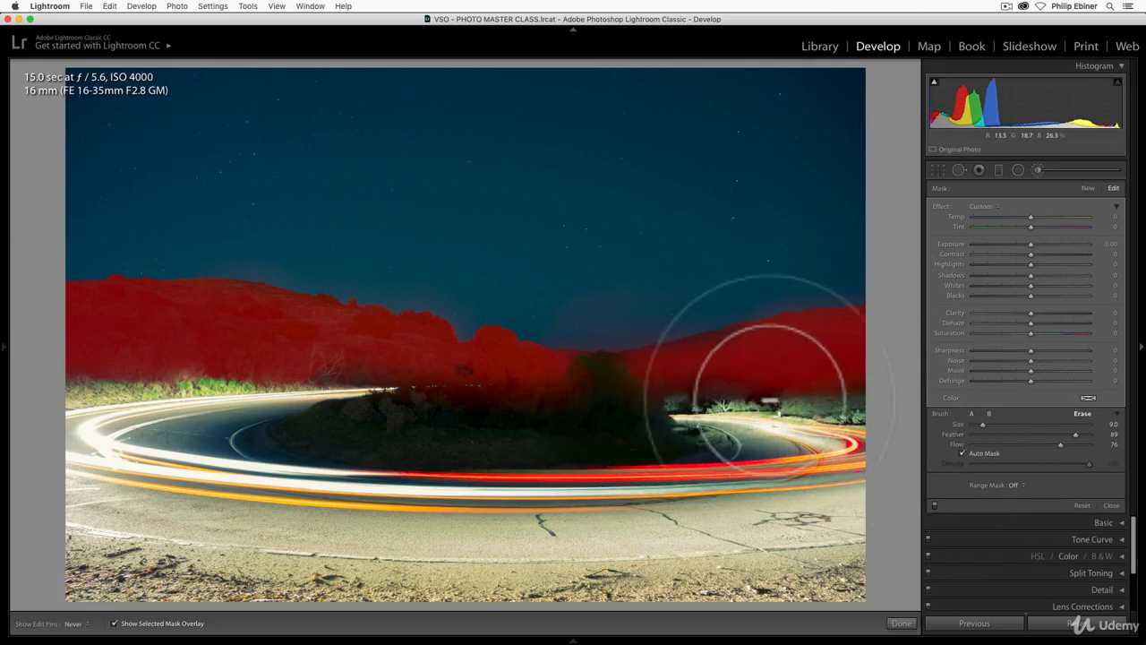
key(h)
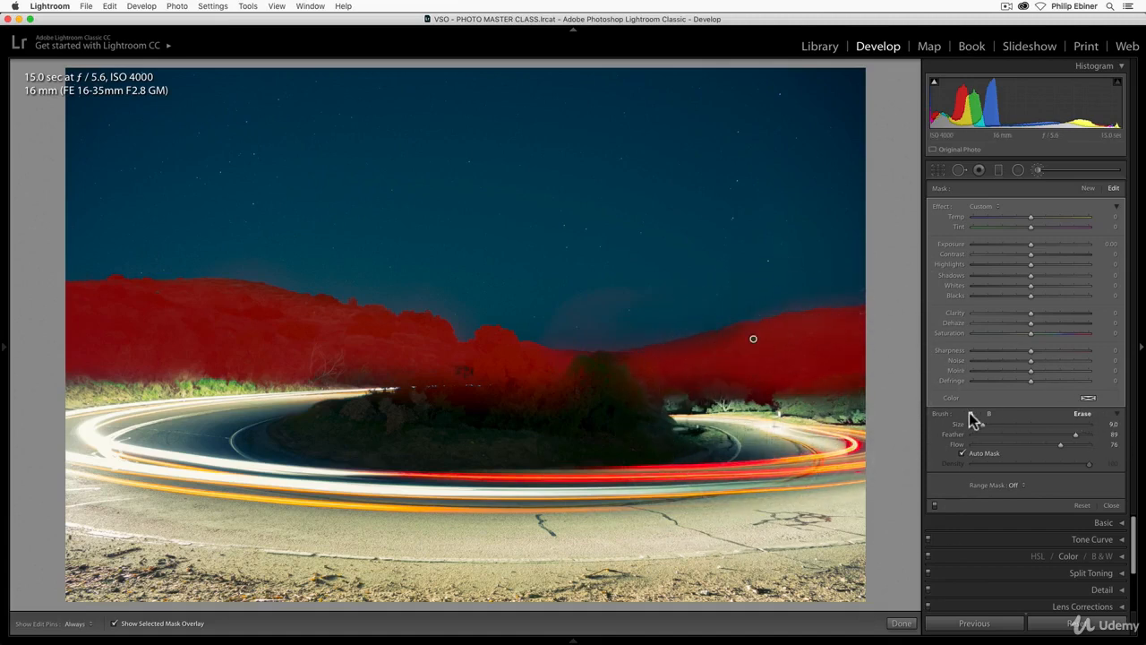
Brush the dark bush in the middle of the road bend into the hills mask using brush A.
click(617, 377)
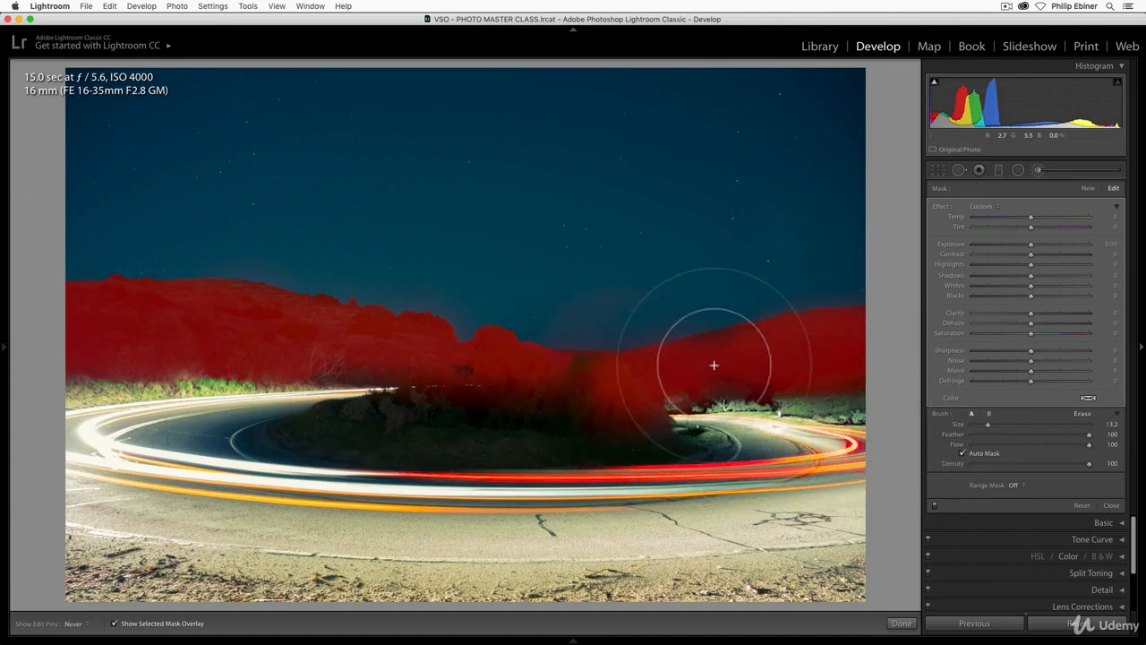
key(h)
key(h)
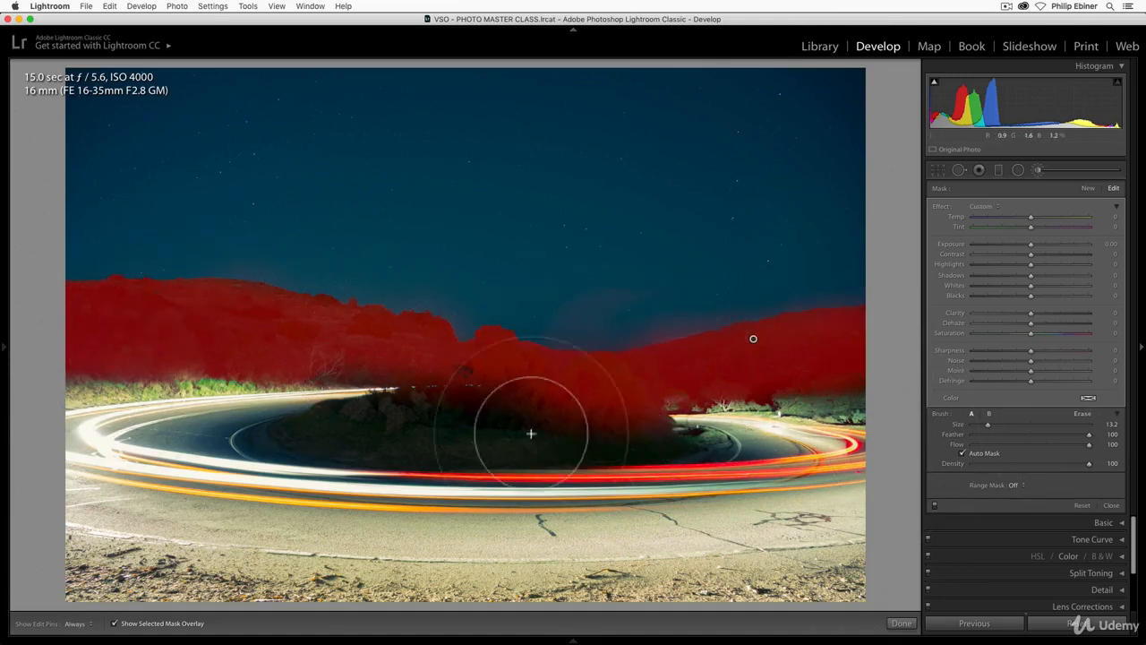
Hide the overlay, raise the hills mask's Exposure to 1.15, and delete the mask.
click(113, 623)
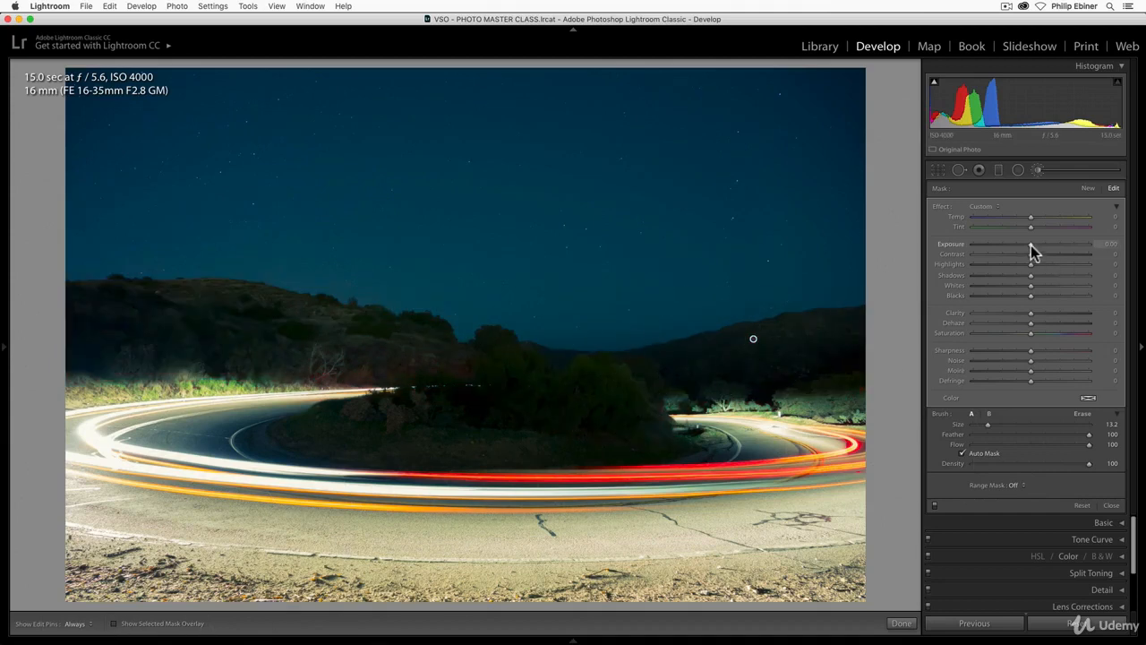
mouse_move(1031, 246)
mouse_down()
mouse_move(1079, 251)
mouse_move(1048, 256)
mouse_up()
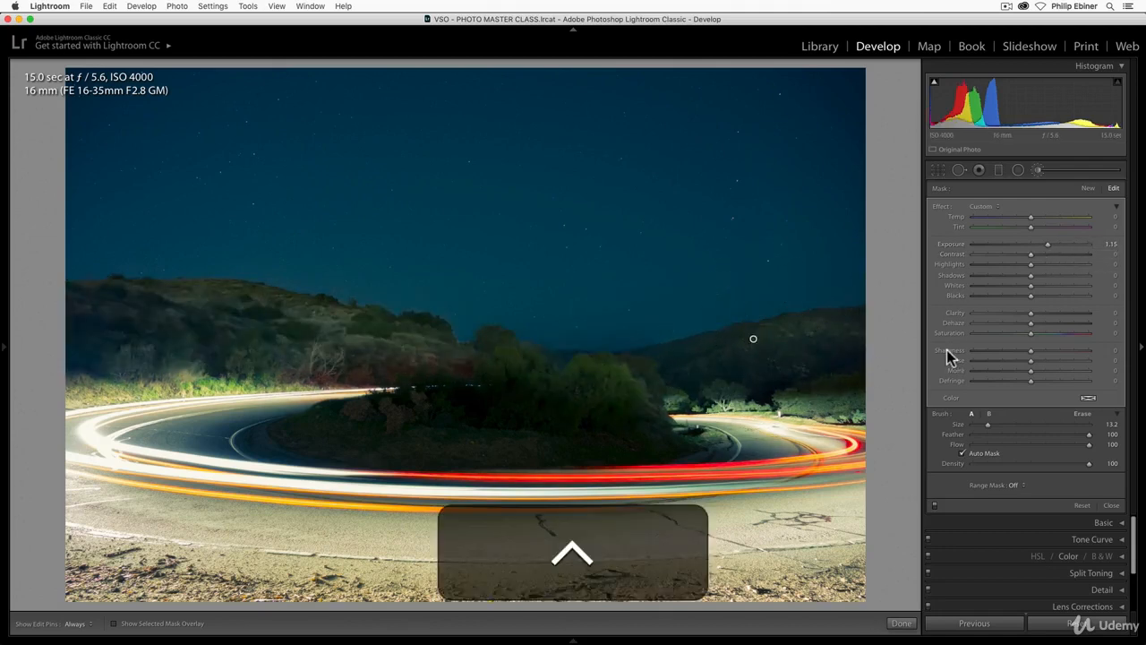
key(BackSpace)
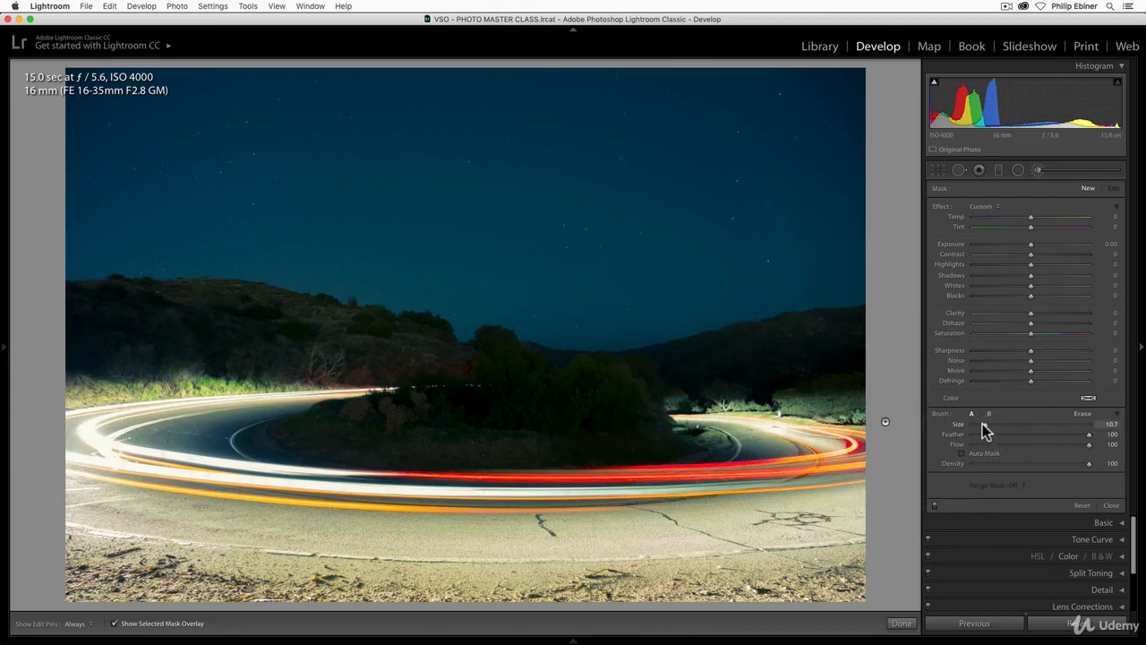
Paint a new mask over the curved road and light trails with brush size 10.7 and Auto Mask off.
mouse_move(762, 435)
mouse_down()
mouse_move(792, 462)
mouse_move(800, 480)
mouse_move(711, 496)
mouse_move(370, 494)
mouse_move(182, 463)
mouse_move(216, 423)
mouse_move(262, 420)
mouse_move(126, 445)
mouse_move(126, 479)
mouse_move(340, 507)
mouse_move(596, 509)
mouse_move(764, 490)
mouse_move(809, 467)
mouse_move(778, 499)
mouse_move(625, 512)
mouse_move(301, 495)
mouse_up()
mouse_move(114, 467)
mouse_down()
mouse_move(89, 484)
mouse_move(287, 429)
mouse_up()
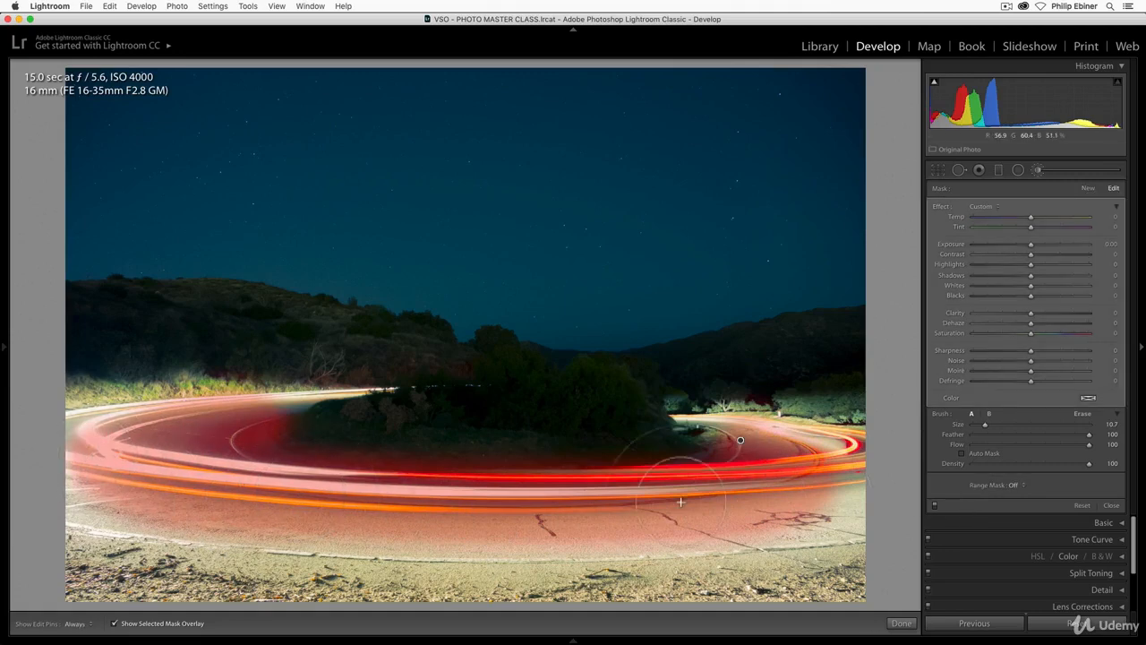
key(h)
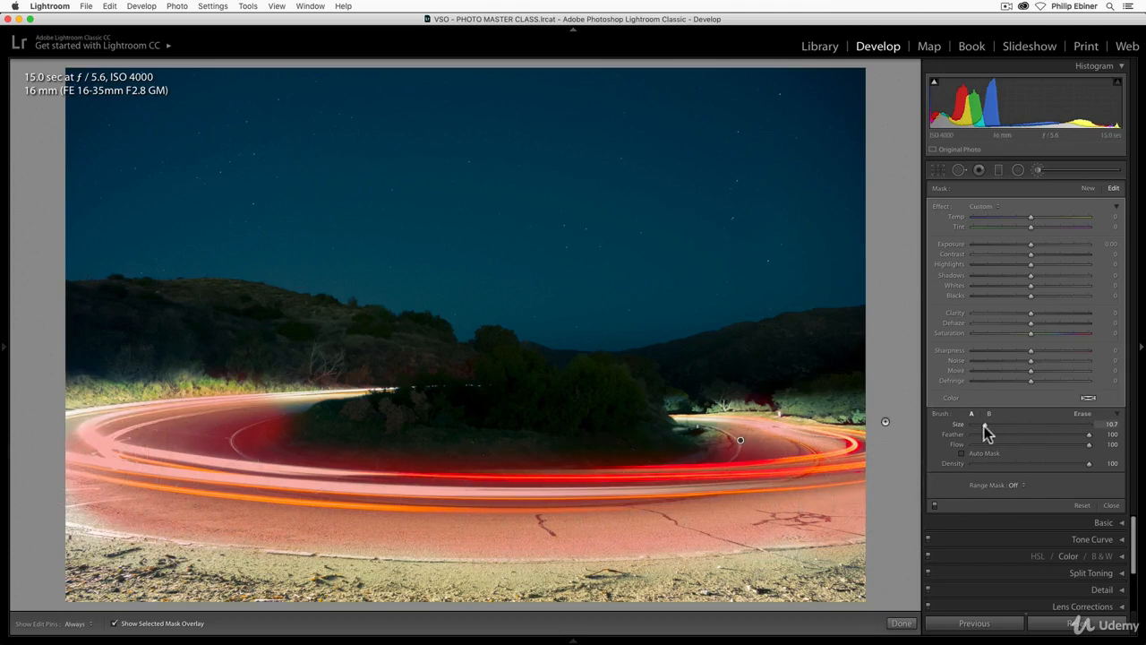
Reduce the brush size to 3.8 and extend the road mask along the narrow far end of the road and its edges.
drag(980, 425, 977, 424)
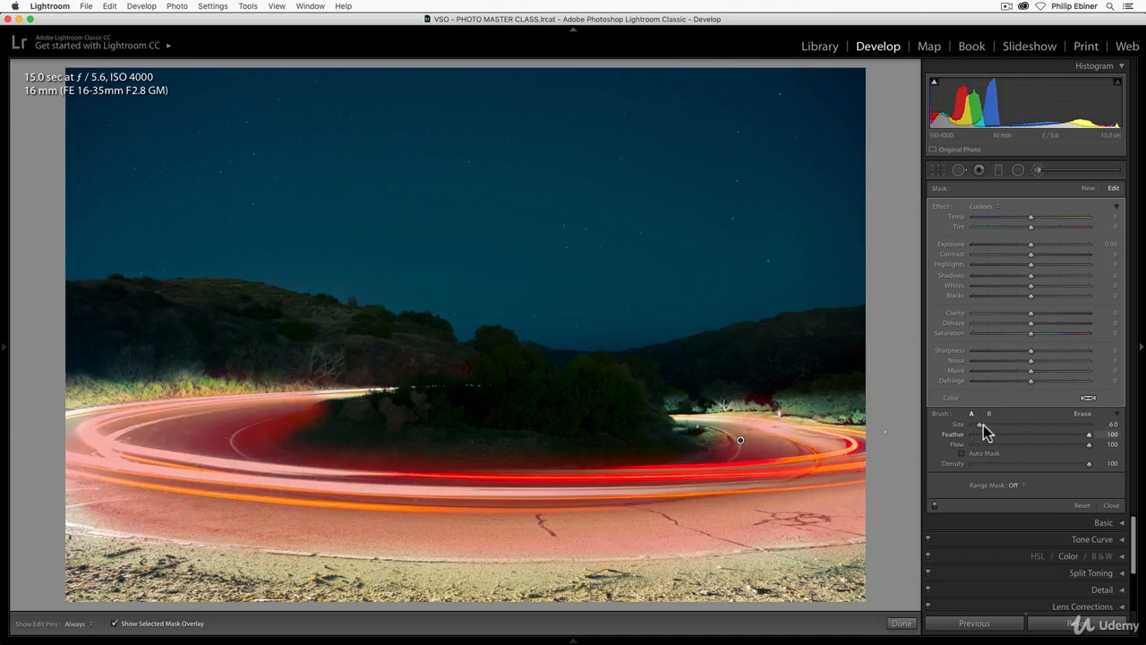
drag(977, 423, 976, 424)
key(h)
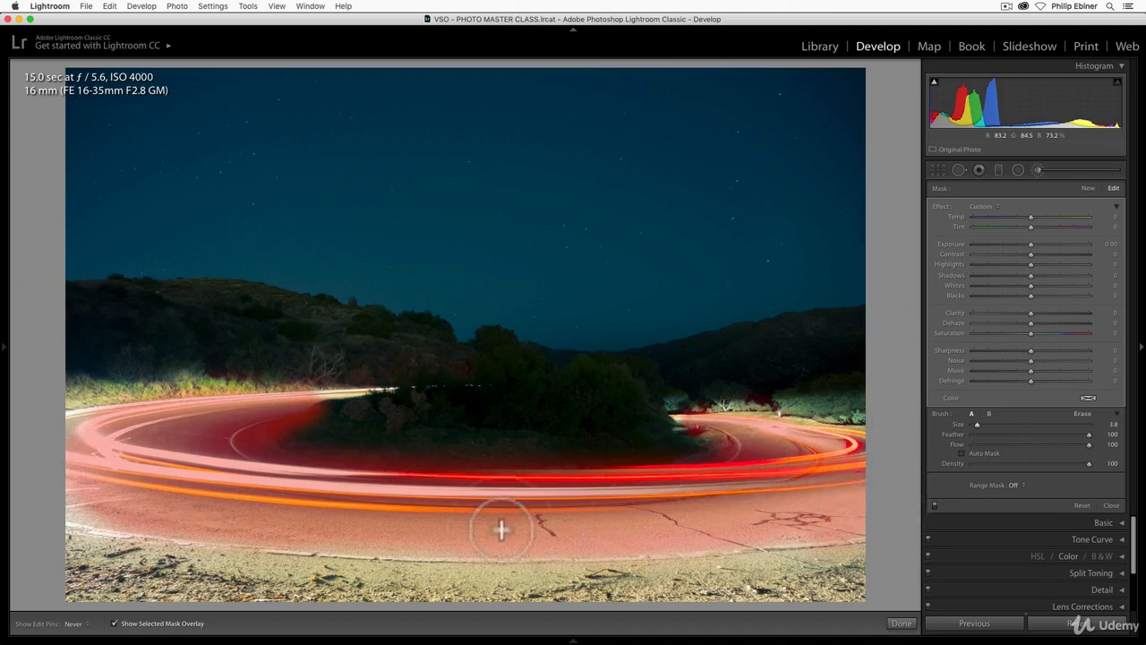
drag(327, 431, 354, 394)
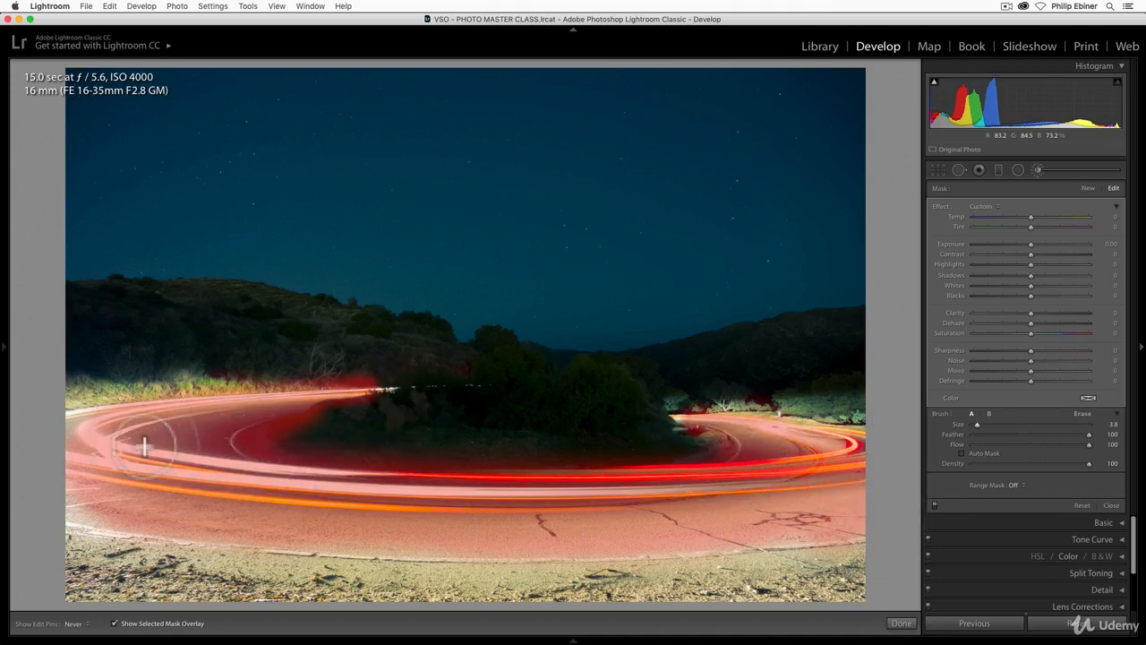
key(h)
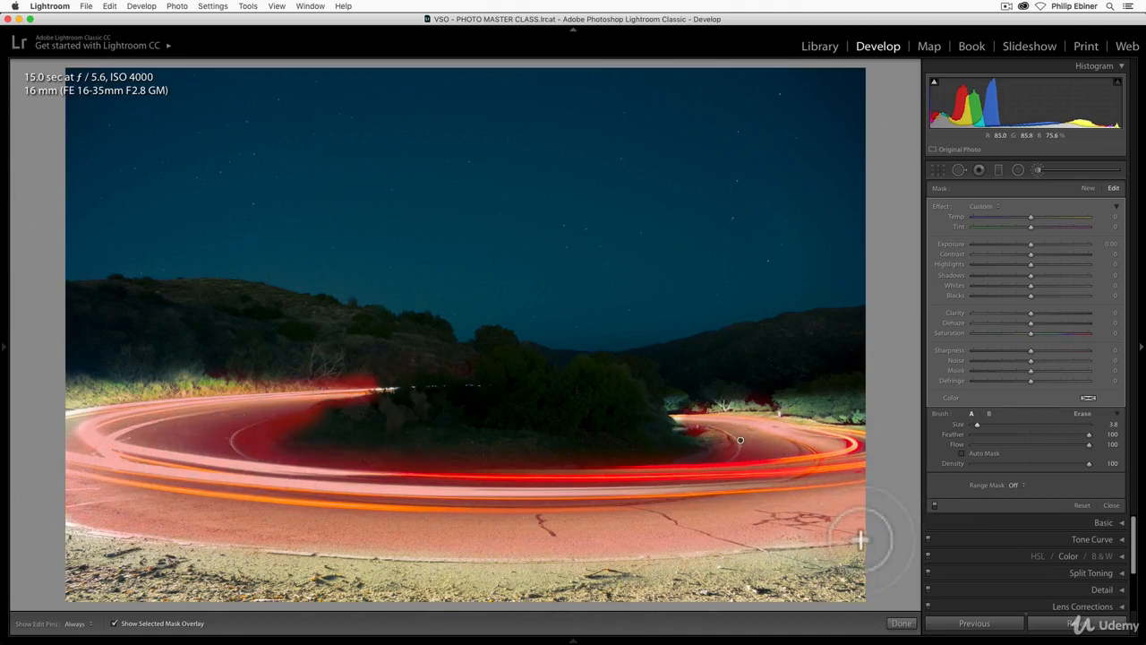
Hide the mask overlay and set the road mask's Saturation to -76 and Dehaze to 91.
click(113, 624)
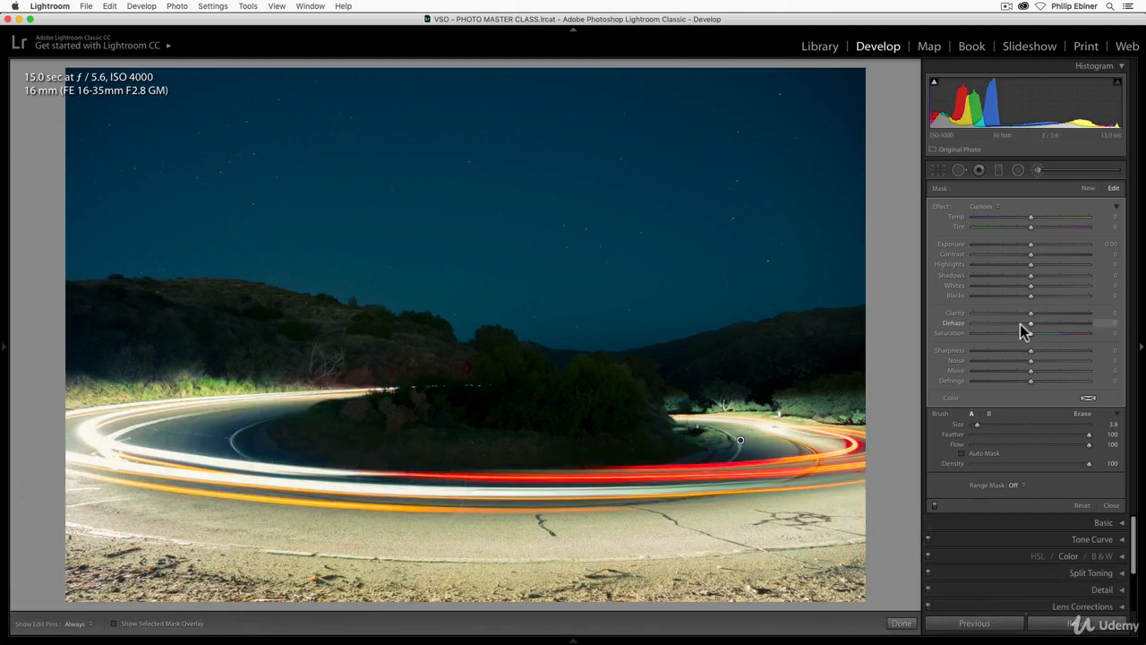
mouse_move(1030, 338)
mouse_down()
mouse_move(955, 333)
mouse_move(1094, 327)
mouse_move(1083, 322)
mouse_up()
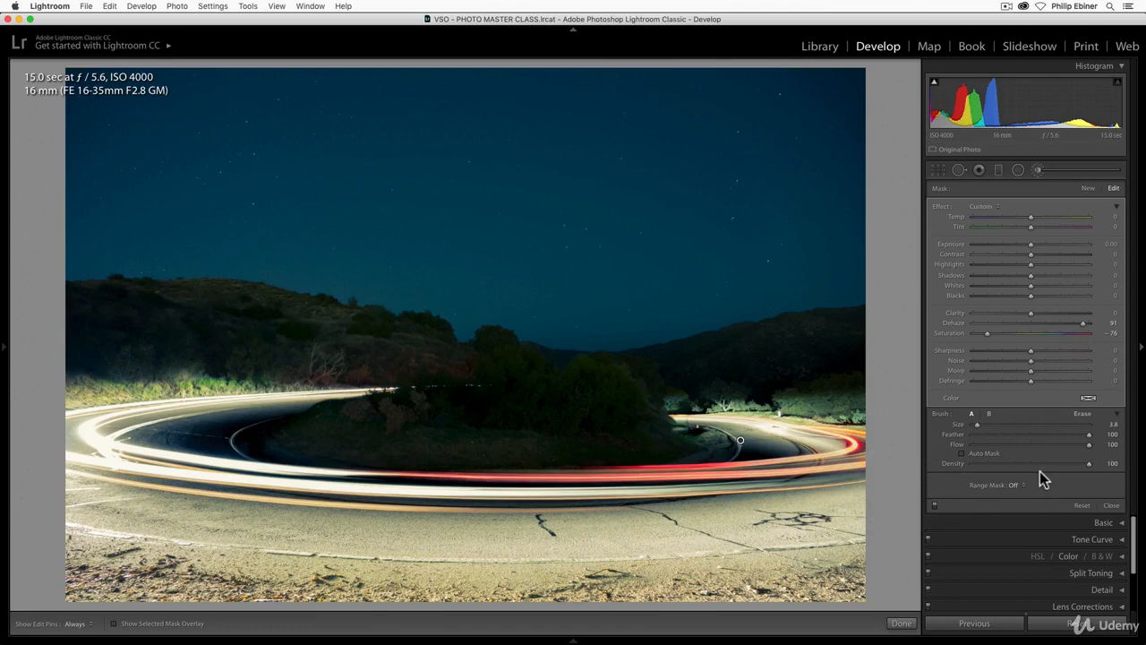
Open the list of effect presets for the brush adjustment.
click(982, 206)
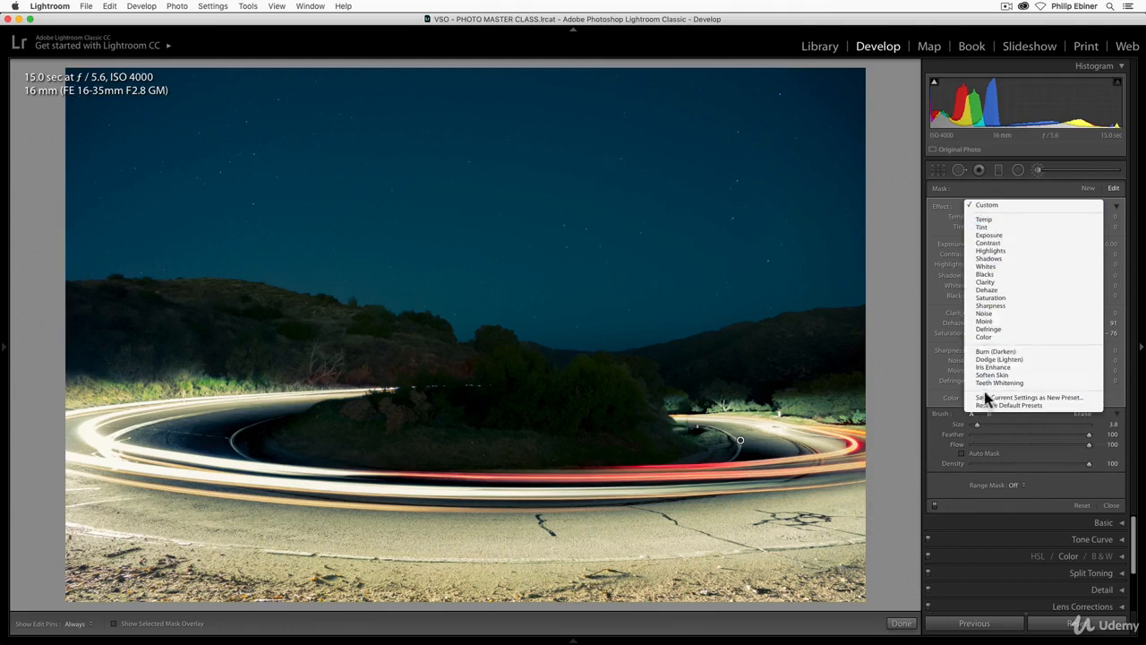